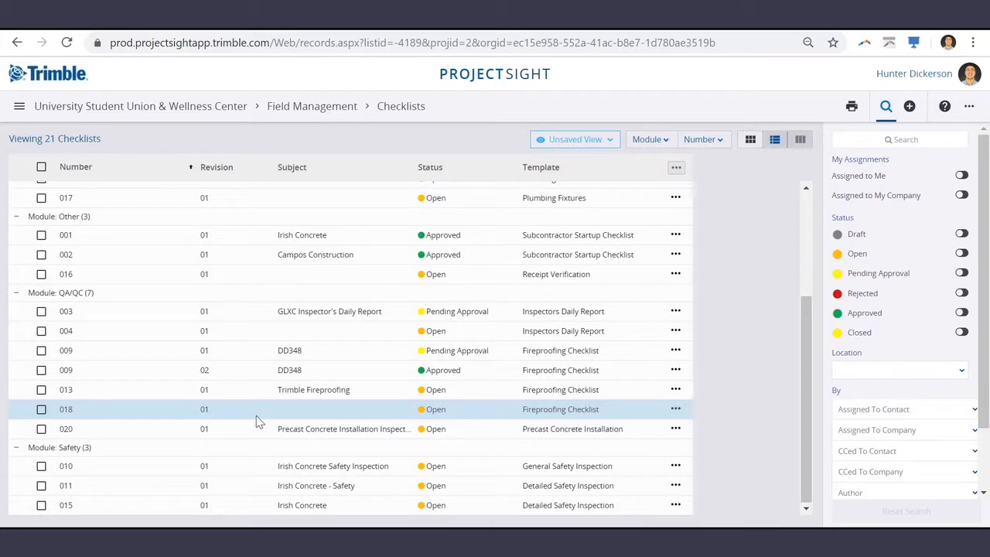
Open the Precast Concrete Installation Inspection checklist and mark its No Crack item as Attn Req'd, showing that item's details.
{"action": "left_click", "coordinate": [138, 435]}
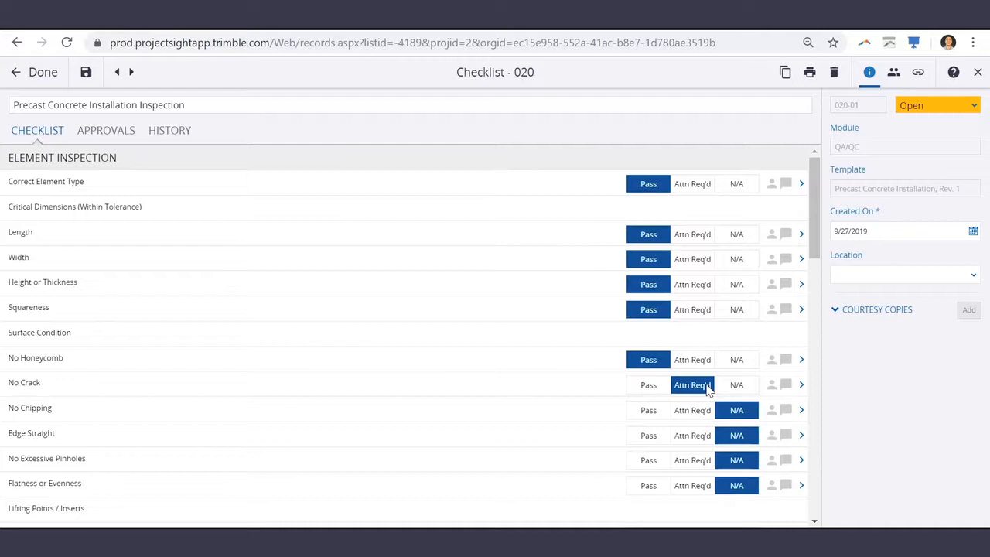
{"action": "left_click", "coordinate": [684, 393]}
{"action": "left_click", "coordinate": [802, 386]}
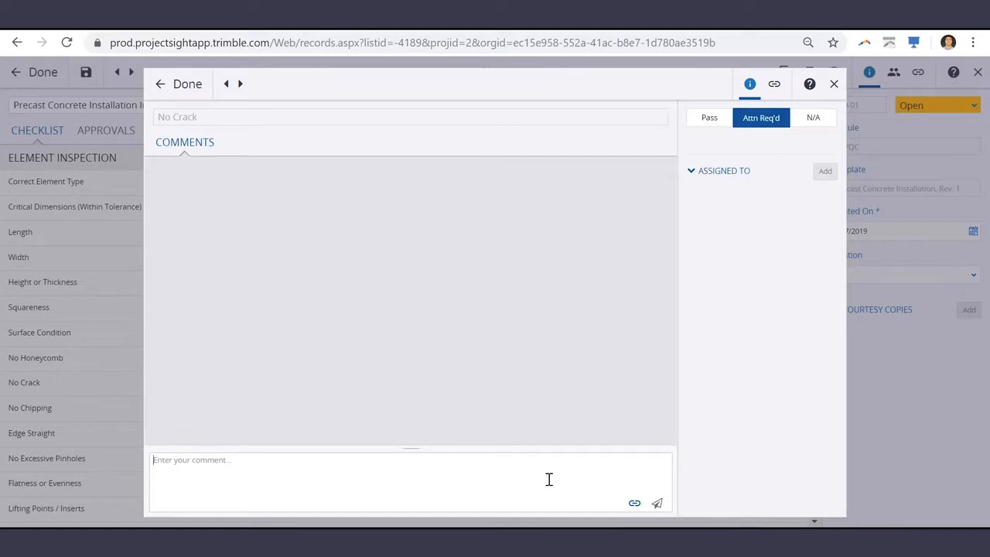
Enter the comment "small crack in the concrete." for the No Crack item and assign the item to a Lakewood Company contact.
{"action": "type", "text": "small crack in the concrete."}
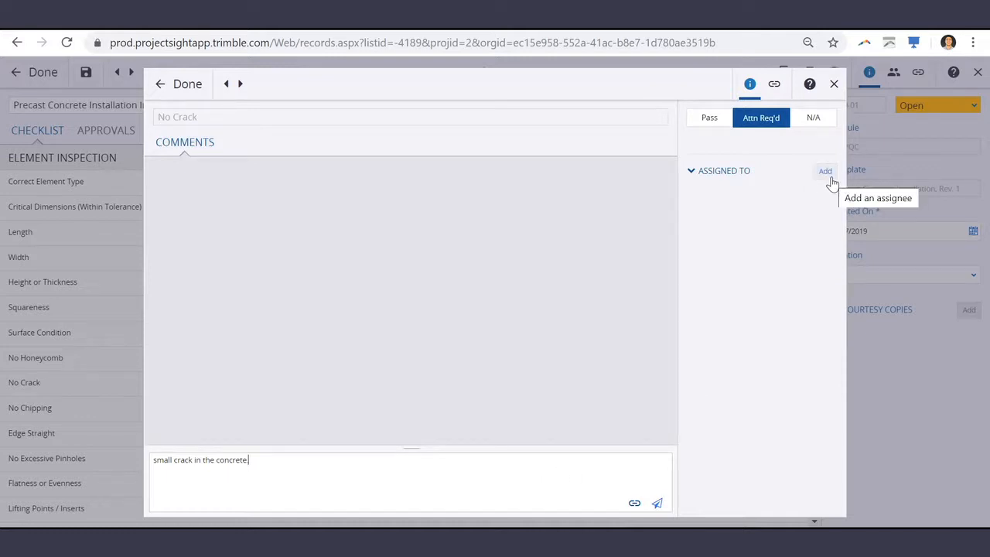
{"action": "left_click", "coordinate": [824, 171]}
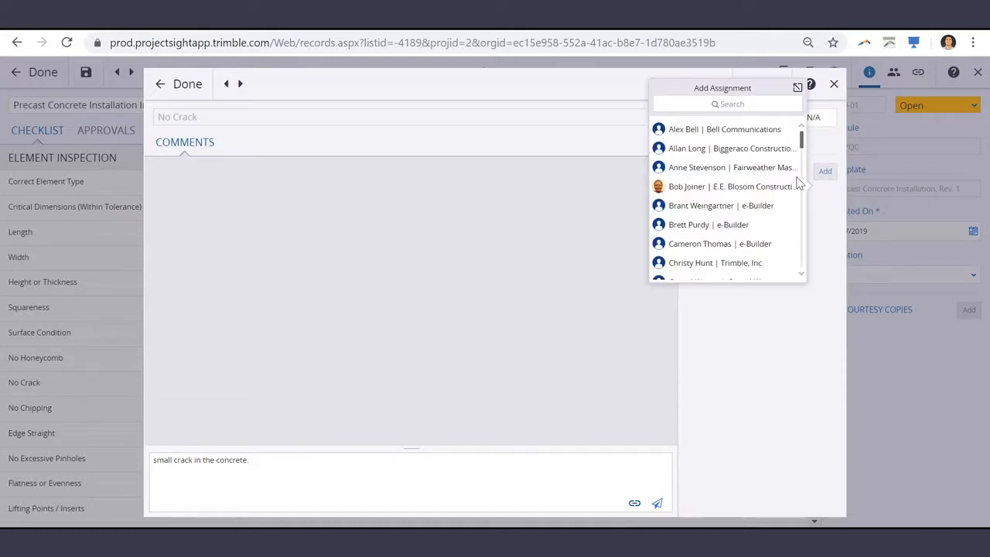
{"action": "scroll", "coordinate": [748, 204], "scroll_direction": "down", "scroll_amount": 3}
{"action": "scroll", "coordinate": [748, 206], "scroll_direction": "down", "scroll_amount": 10}
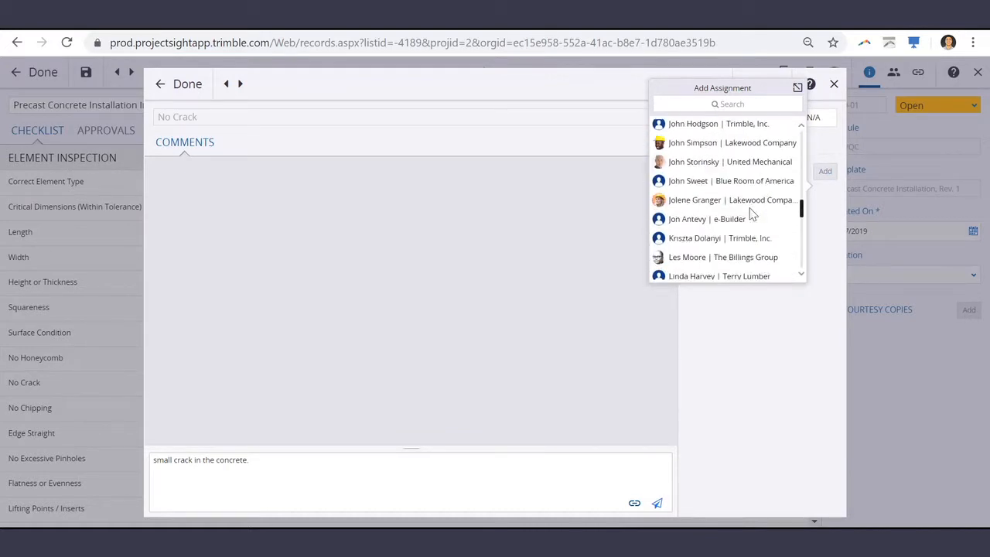
{"action": "left_click", "coordinate": [712, 147]}
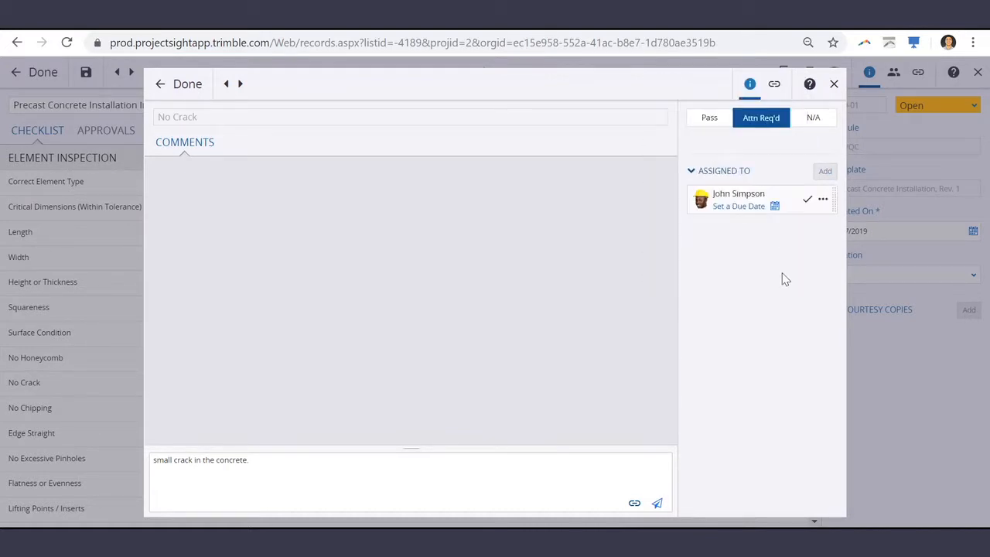
Create a new Punch Item as a linked record of the No Crack checklist item.
{"action": "left_click", "coordinate": [775, 86]}
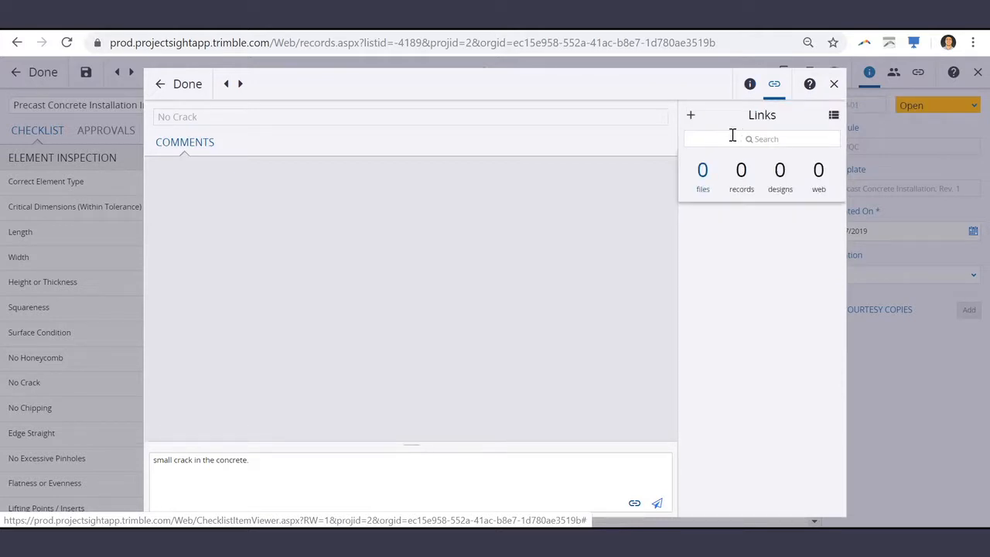
{"action": "left_click", "coordinate": [690, 118]}
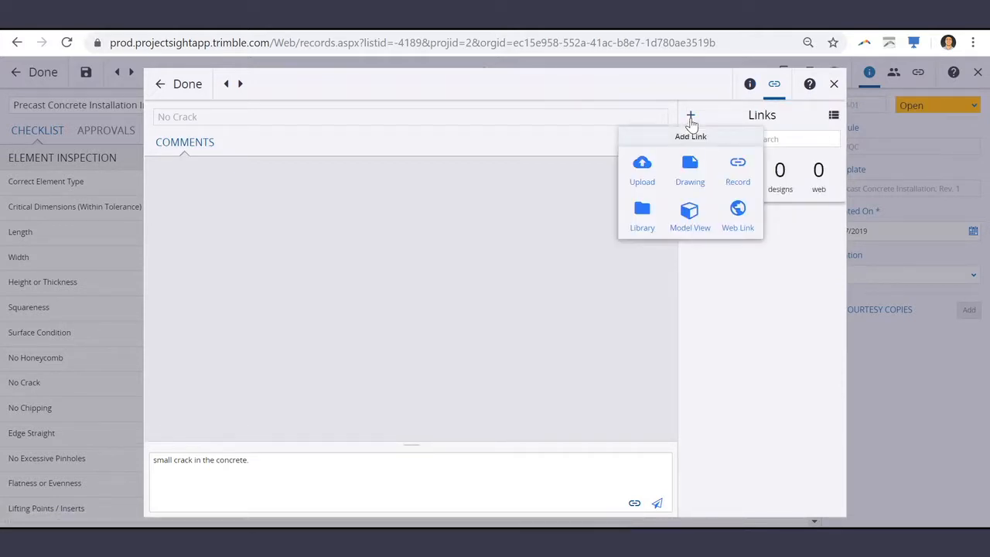
{"action": "left_click", "coordinate": [738, 178]}
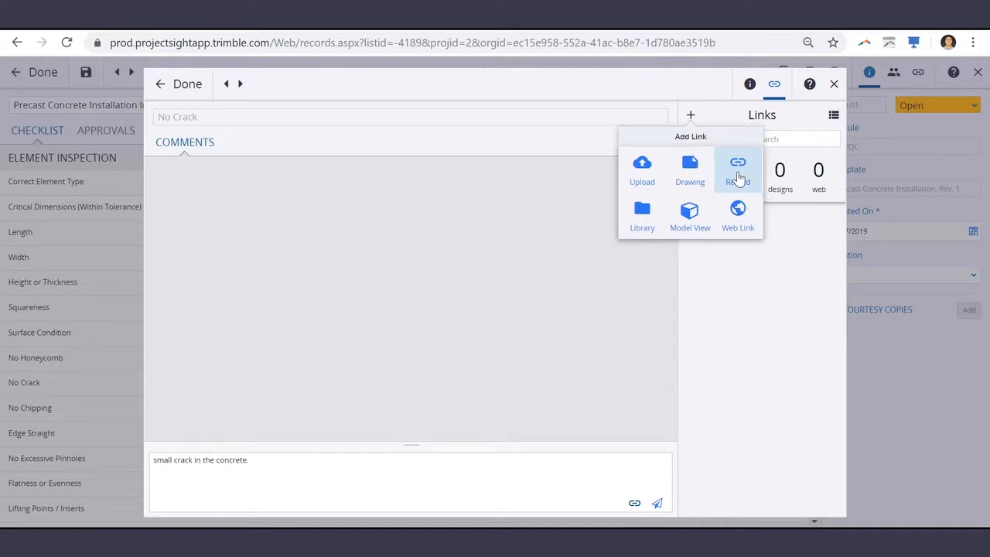
{"action": "left_click_drag", "start_coordinate": [757, 174], "coordinate": [754, 246]}
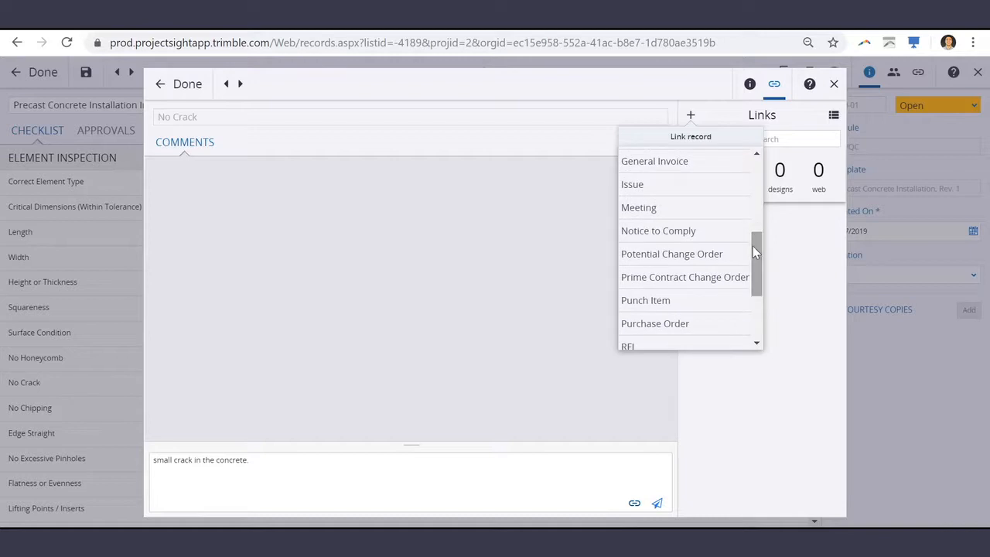
{"action": "left_click", "coordinate": [670, 301]}
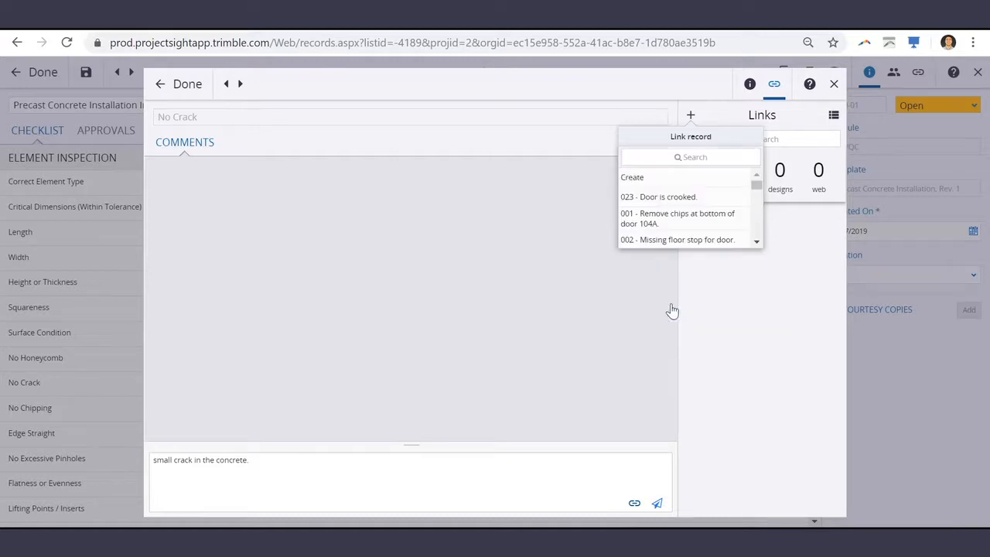
{"action": "left_click", "coordinate": [675, 178]}
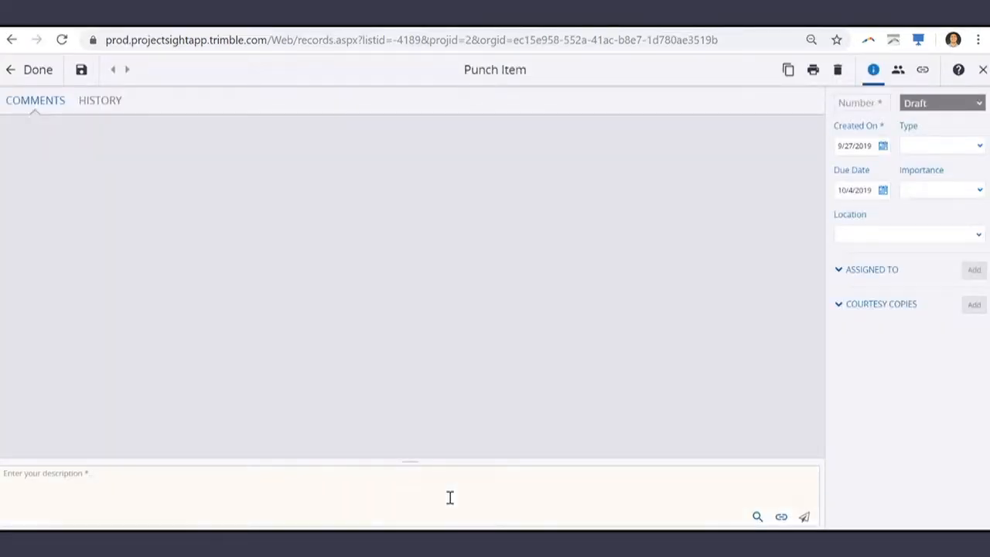
Enter "Fix crack in concrete." as the description of the new punch item.
{"action": "left_click", "coordinate": [450, 497]}
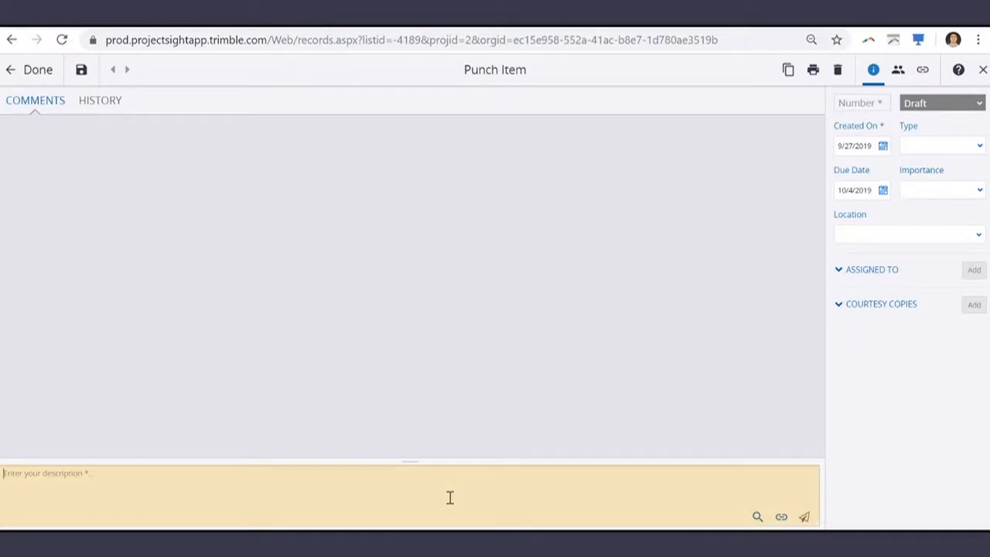
{"action": "type", "text": "Fix crack in"}
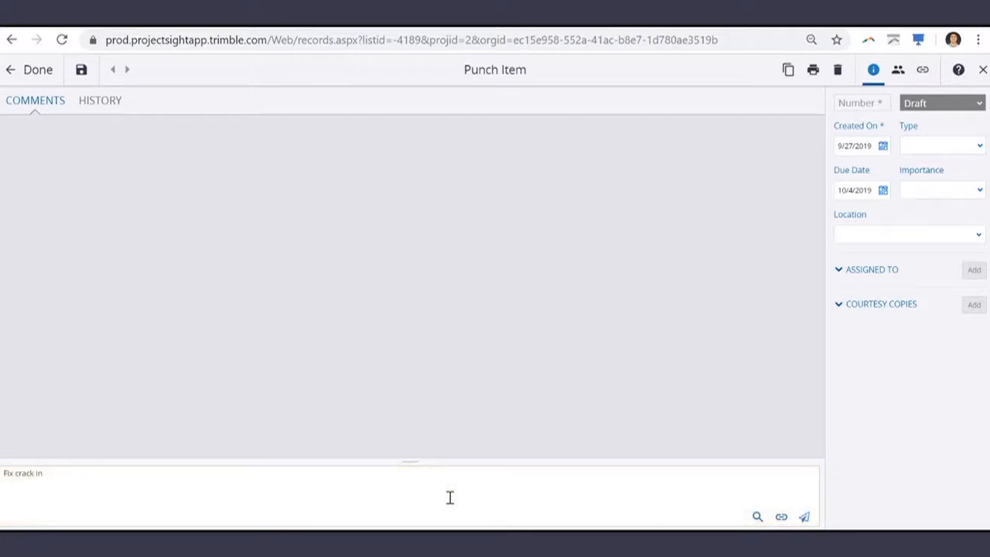
{"action": "type", "text": " concrete."}
Upload beam crack.png from the Inspection Photos folder in Pictures as an attachment to the punch item's description.
{"action": "left_click", "coordinate": [782, 518]}
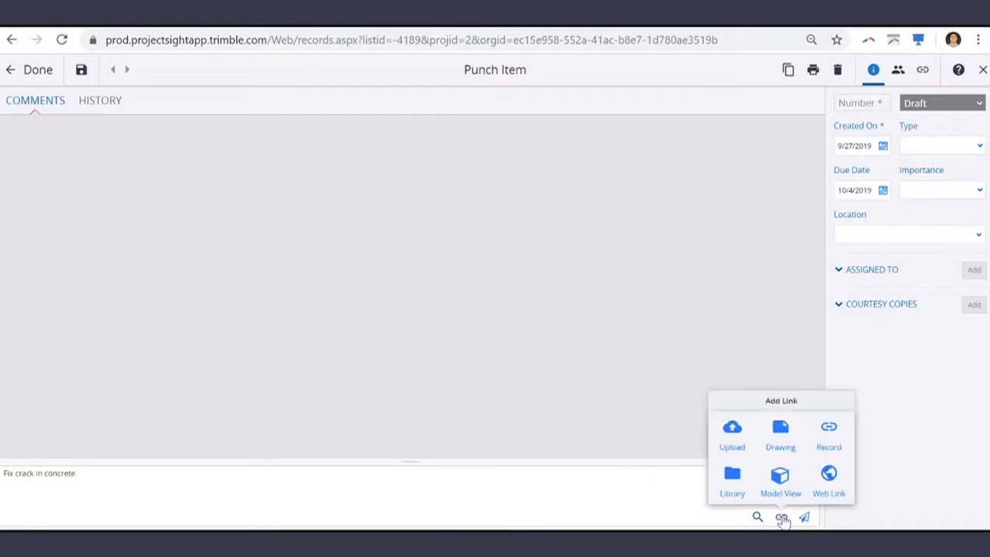
{"action": "left_click", "coordinate": [732, 433]}
{"action": "left_click", "coordinate": [585, 320]}
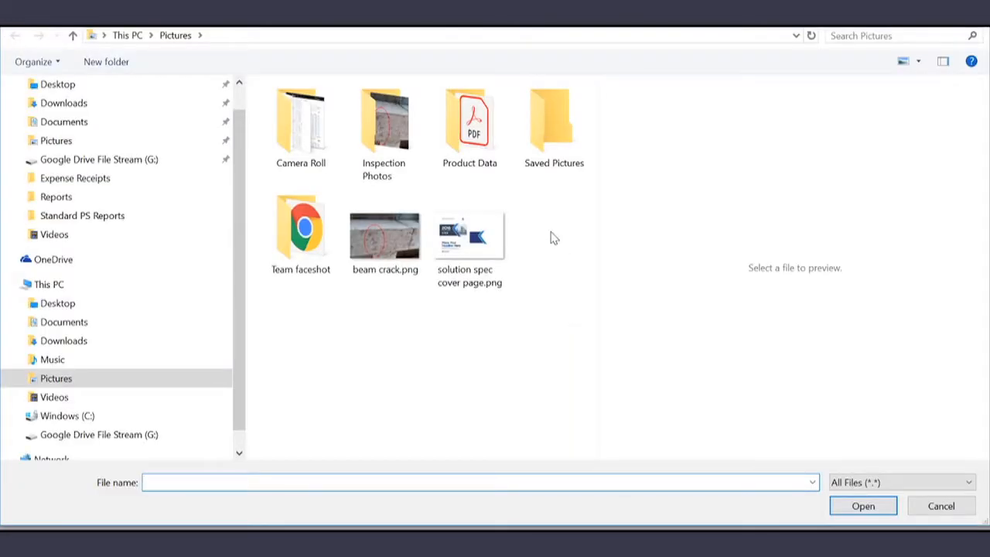
{"action": "double_click", "coordinate": [396, 150]}
{"action": "left_click", "coordinate": [301, 117]}
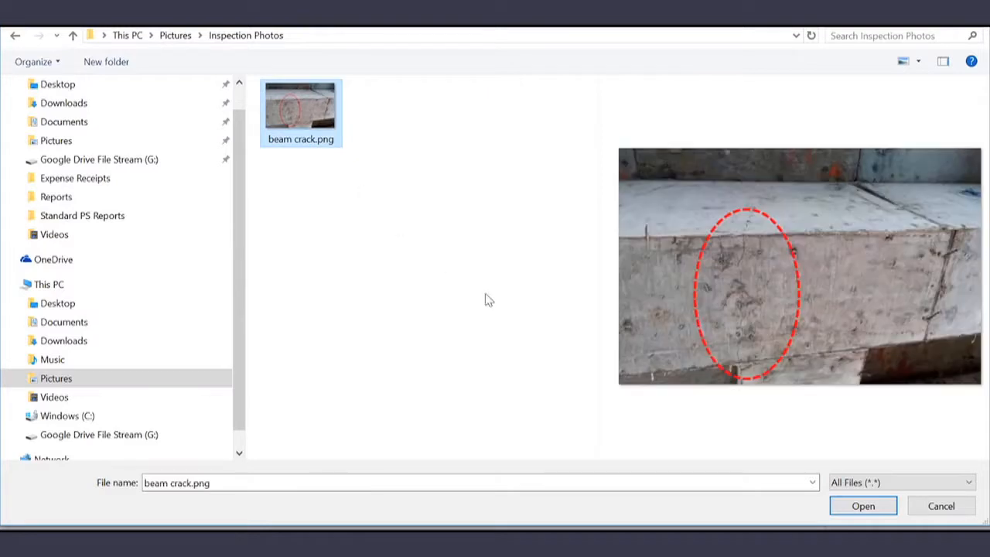
{"action": "left_click", "coordinate": [859, 507]}
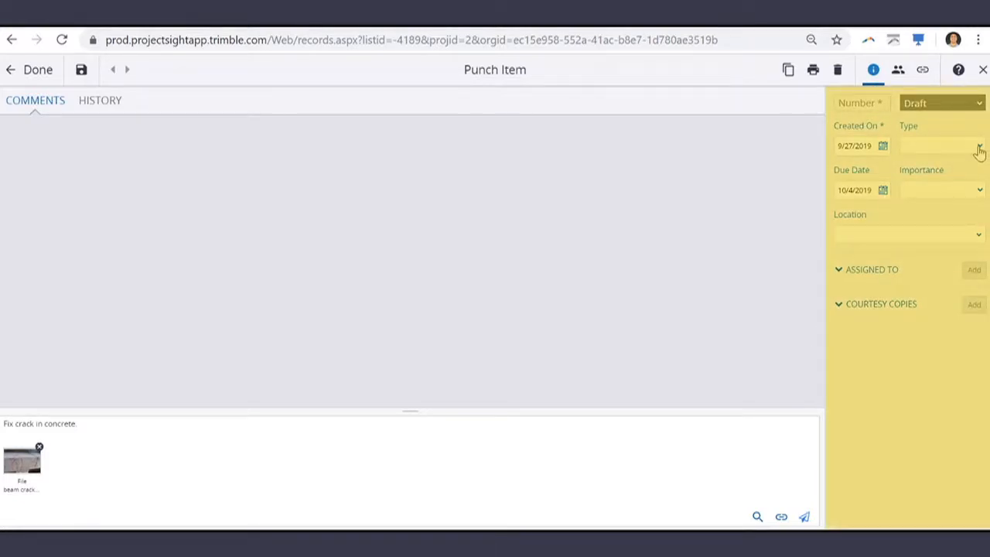
Set the punch item's status to Open and its type to Internal Punch.
{"action": "left_click", "coordinate": [979, 105]}
{"action": "left_click", "coordinate": [933, 141]}
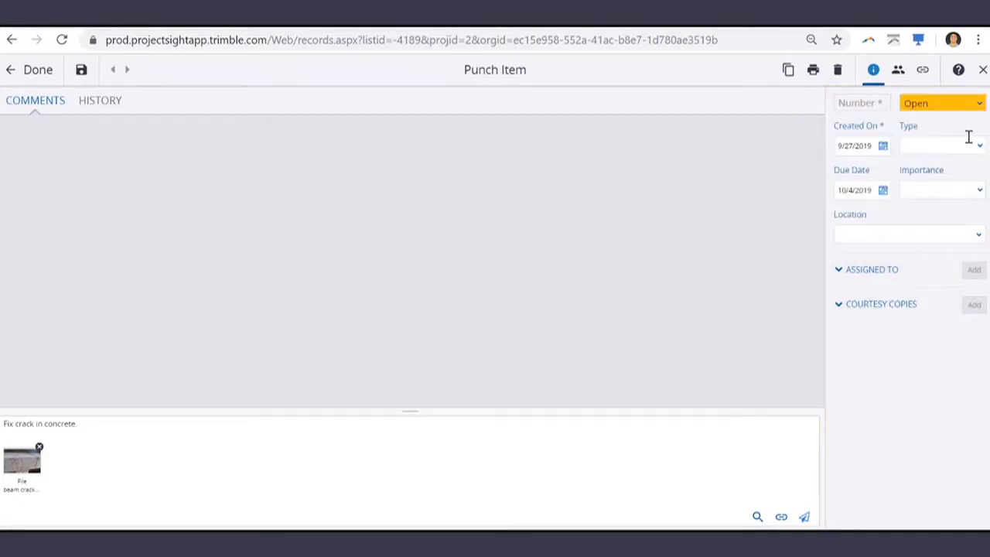
{"action": "left_click", "coordinate": [980, 148]}
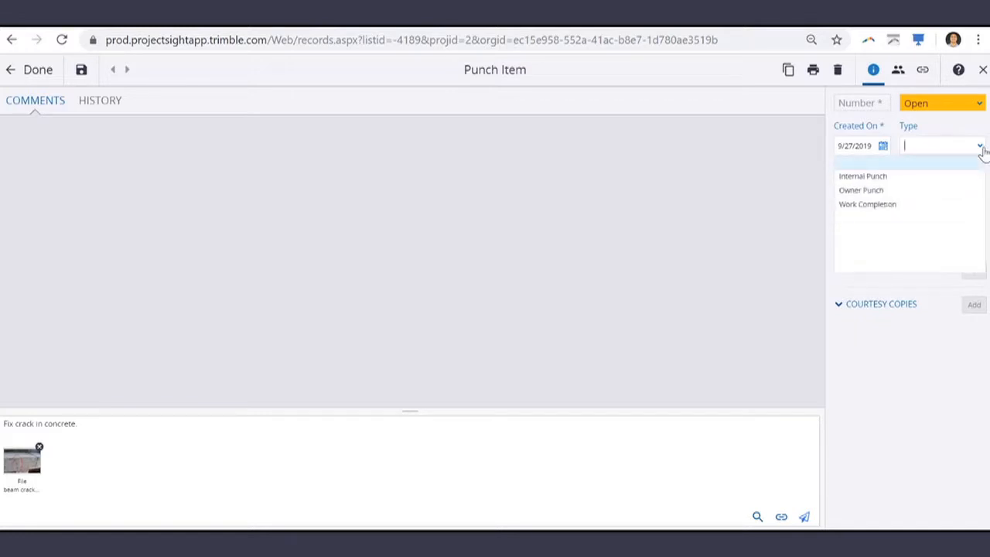
{"action": "left_click", "coordinate": [927, 177]}
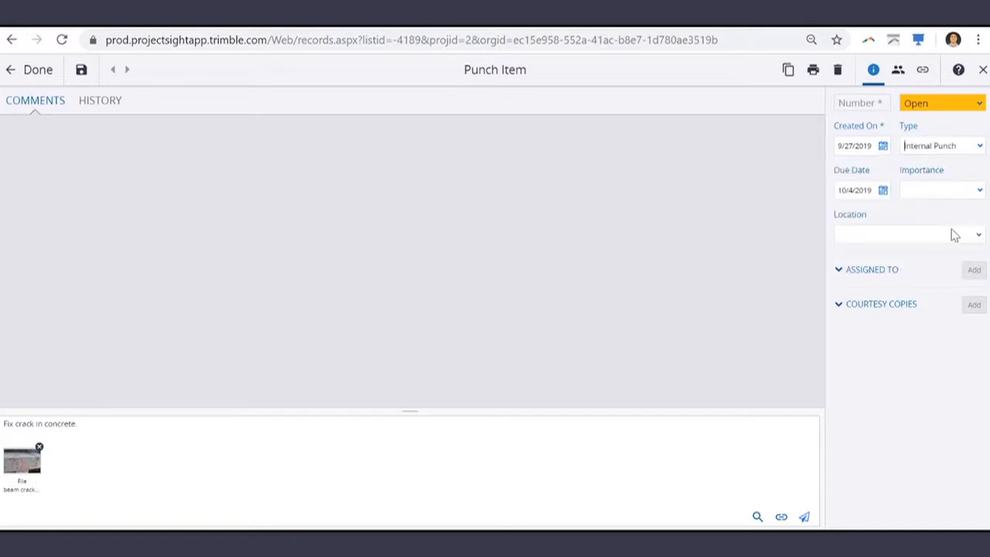
Set the punch item's importance to High and its location to Exterior > North Half Site.
{"action": "left_click", "coordinate": [979, 191]}
{"action": "left_click", "coordinate": [908, 249]}
{"action": "left_click", "coordinate": [976, 236]}
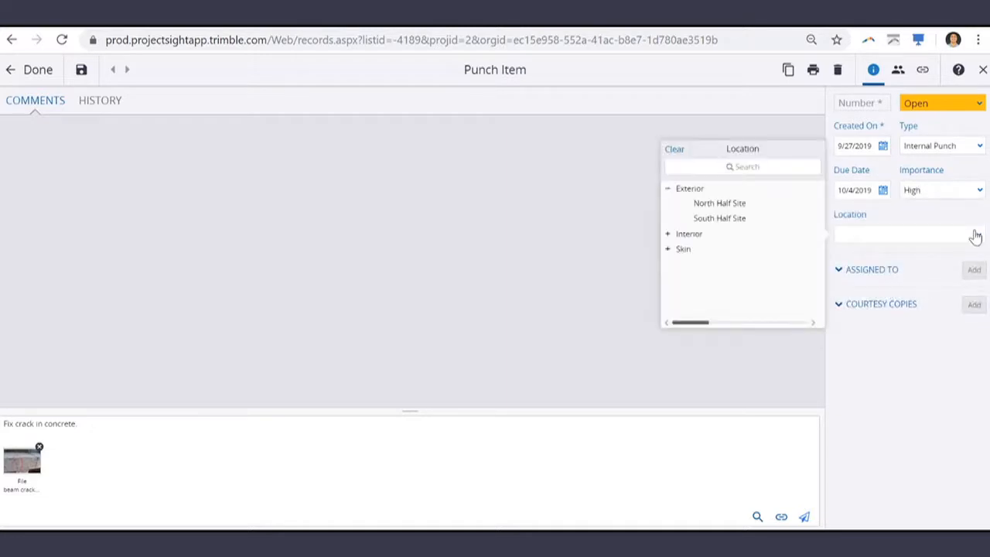
{"action": "left_click", "coordinate": [720, 204]}
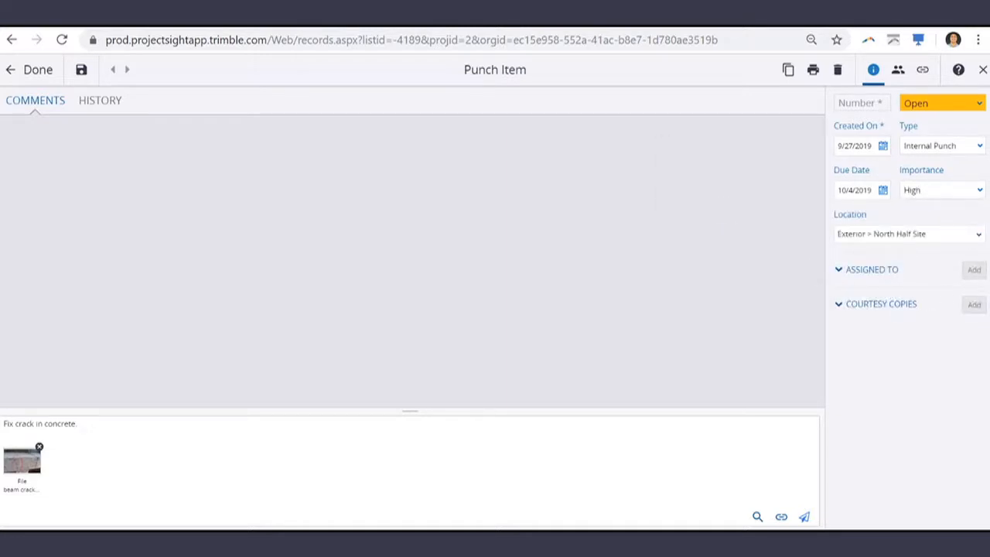
Search the assignees for "concre" and assign the punch item to the Irish Concrete contact.
{"action": "left_click", "coordinate": [971, 271]}
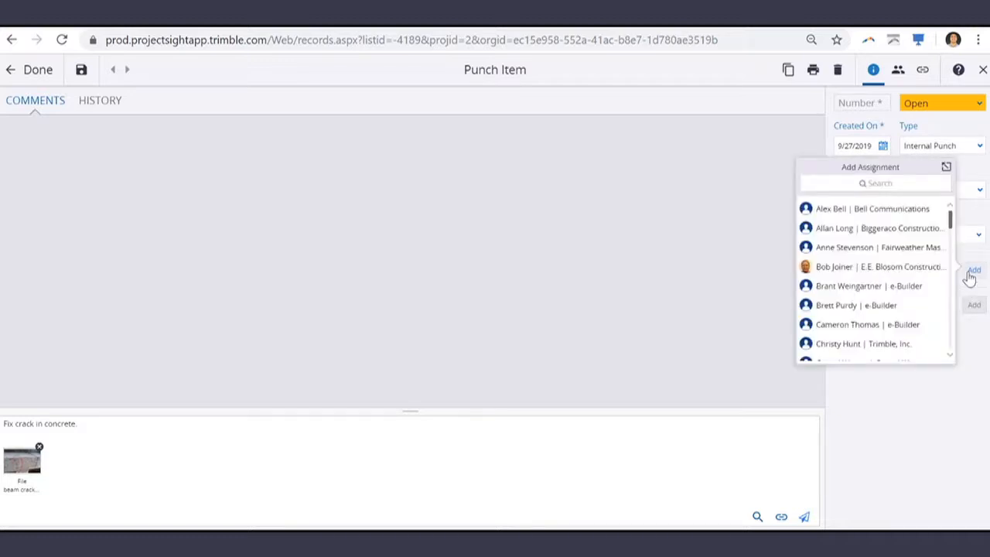
{"action": "left_click", "coordinate": [900, 182]}
{"action": "type", "text": "concre"}
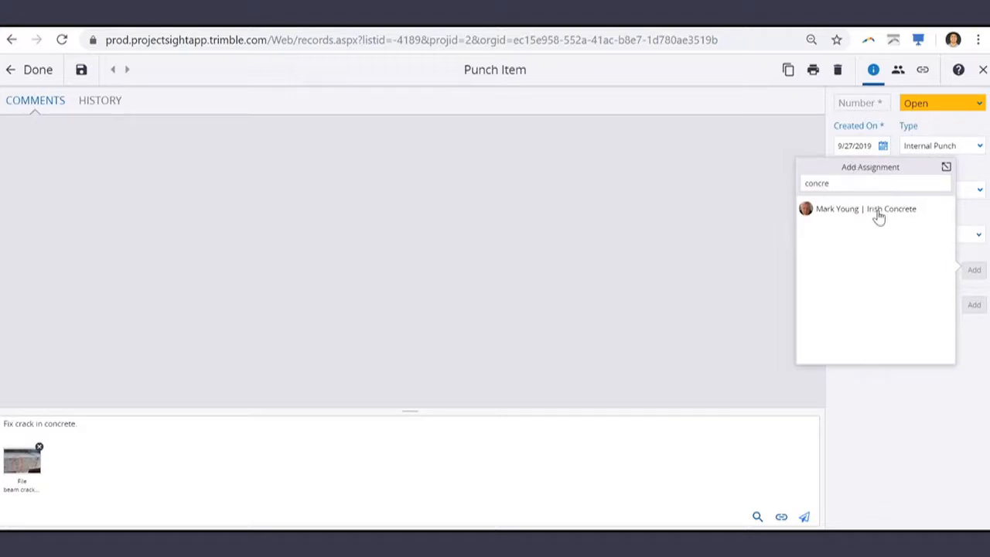
{"action": "left_click", "coordinate": [878, 213]}
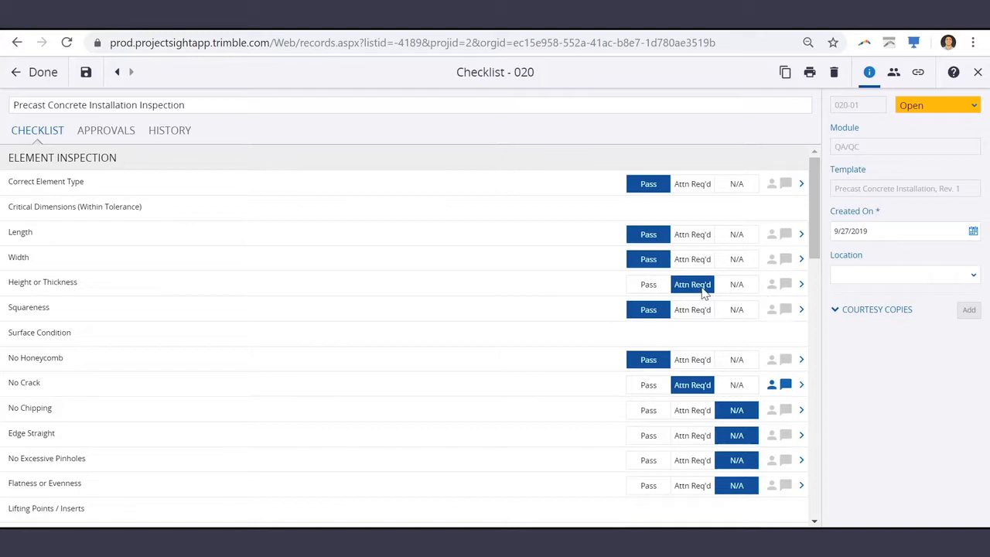
Enter the comment "the height is off by 2 inches" for the Height or Thickness item and assign it to a Lakewood Company contact.
{"action": "left_click", "coordinate": [802, 284]}
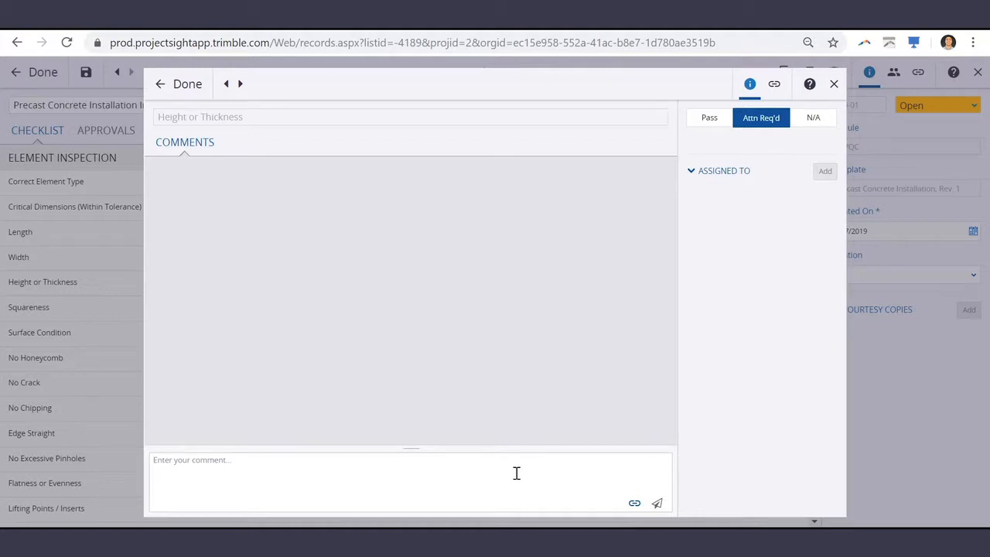
{"action": "type", "text": "the height is off by 2 inches"}
{"action": "left_click", "coordinate": [818, 176]}
{"action": "scroll", "coordinate": [755, 196], "scroll_direction": "down", "scroll_amount": 1}
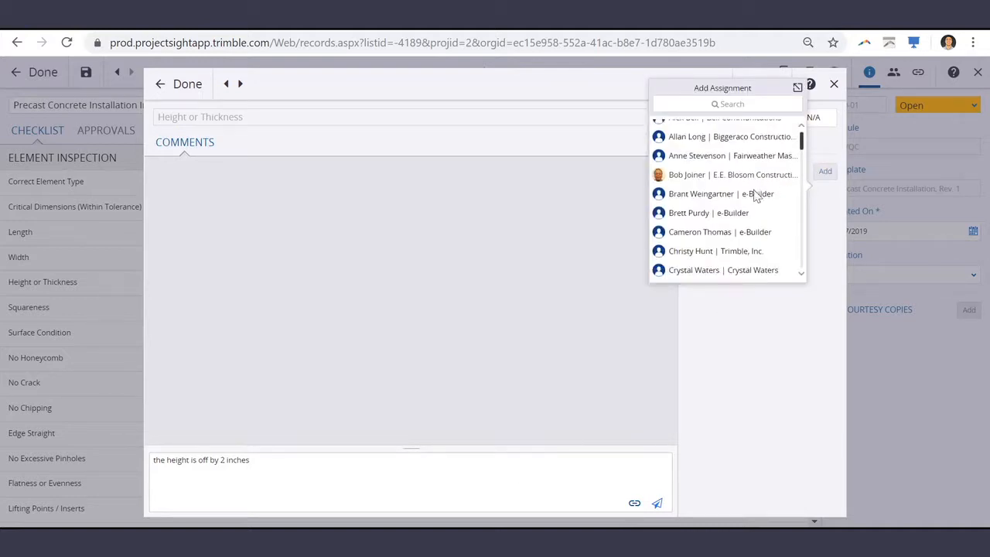
{"action": "scroll", "coordinate": [756, 197], "scroll_direction": "down", "scroll_amount": 15}
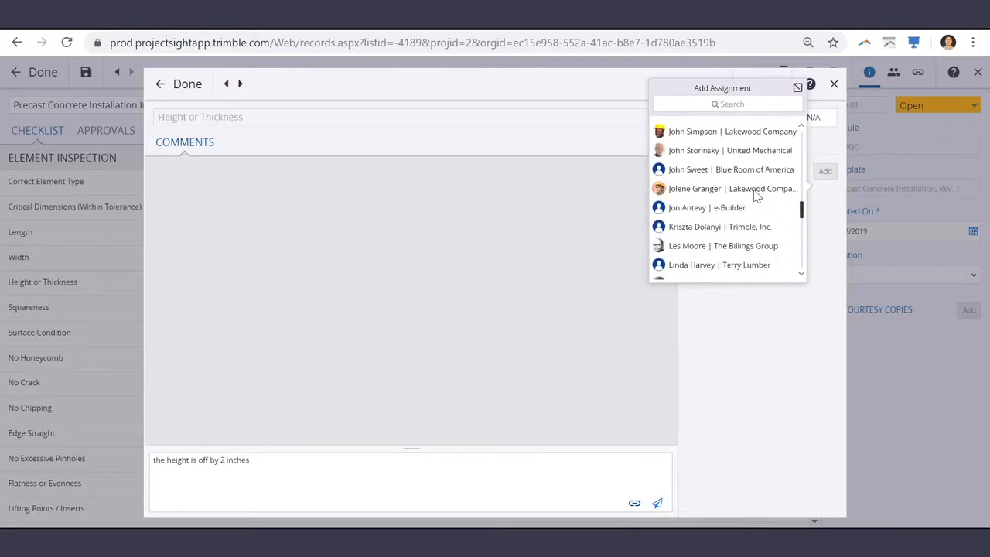
{"action": "left_click", "coordinate": [747, 135]}
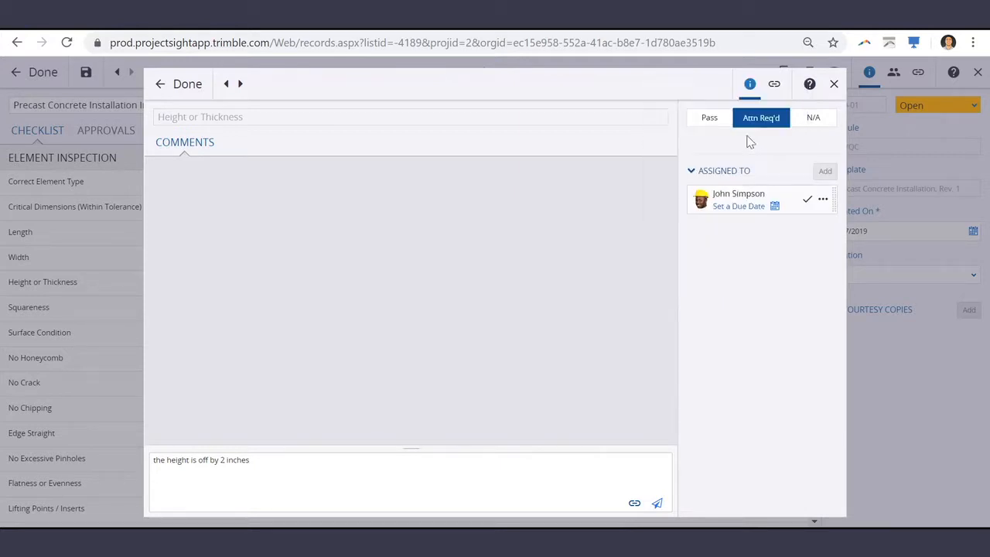
Create a new Notice to Comply as a linked record of the Height or Thickness checklist item.
{"action": "left_click", "coordinate": [774, 87]}
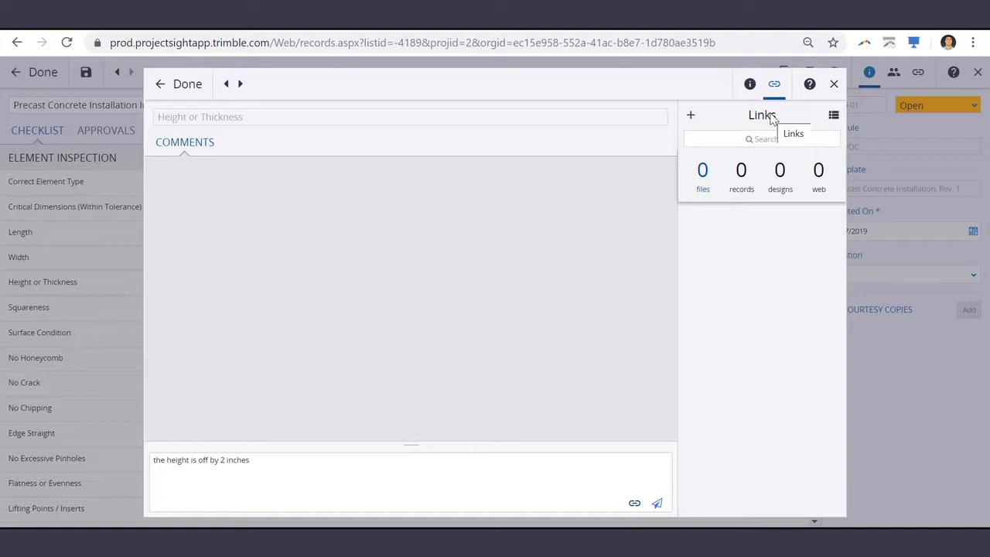
{"action": "left_click", "coordinate": [691, 116]}
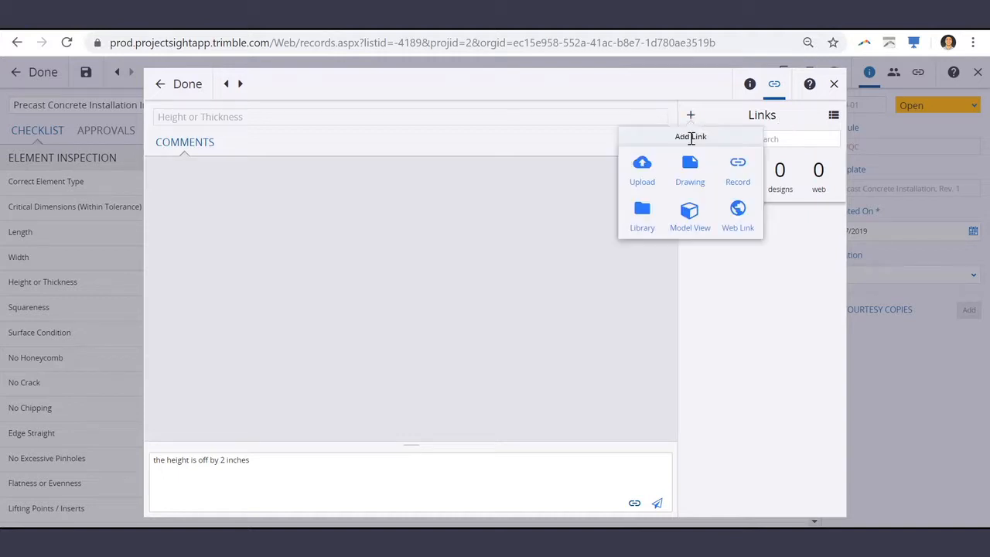
{"action": "left_click", "coordinate": [742, 172]}
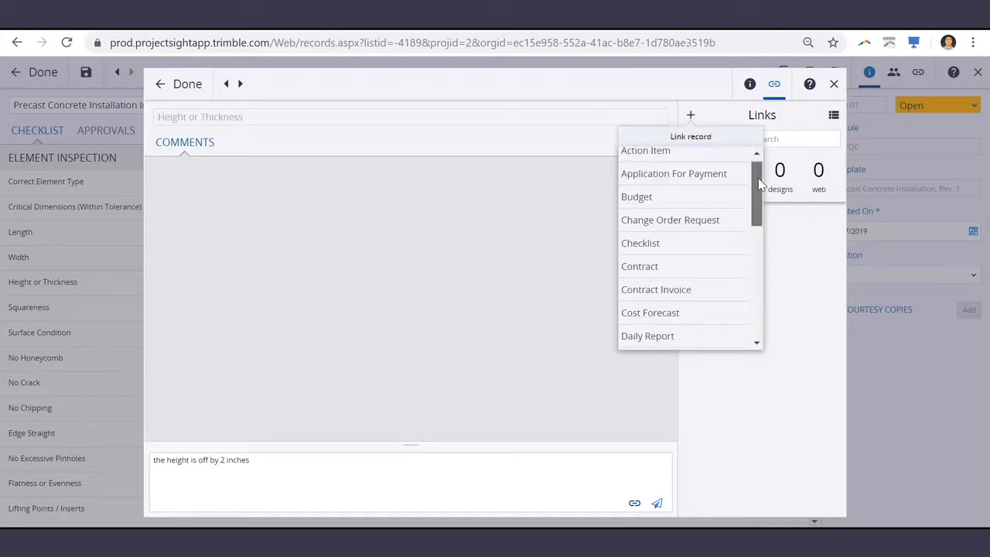
{"action": "left_click_drag", "start_coordinate": [760, 184], "coordinate": [748, 255]}
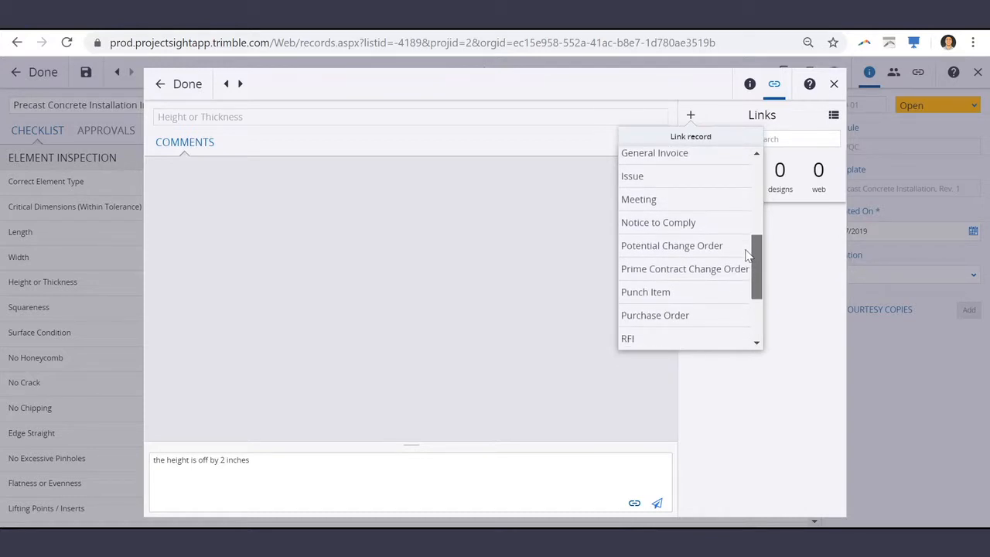
{"action": "left_click", "coordinate": [658, 222]}
{"action": "left_click", "coordinate": [630, 177]}
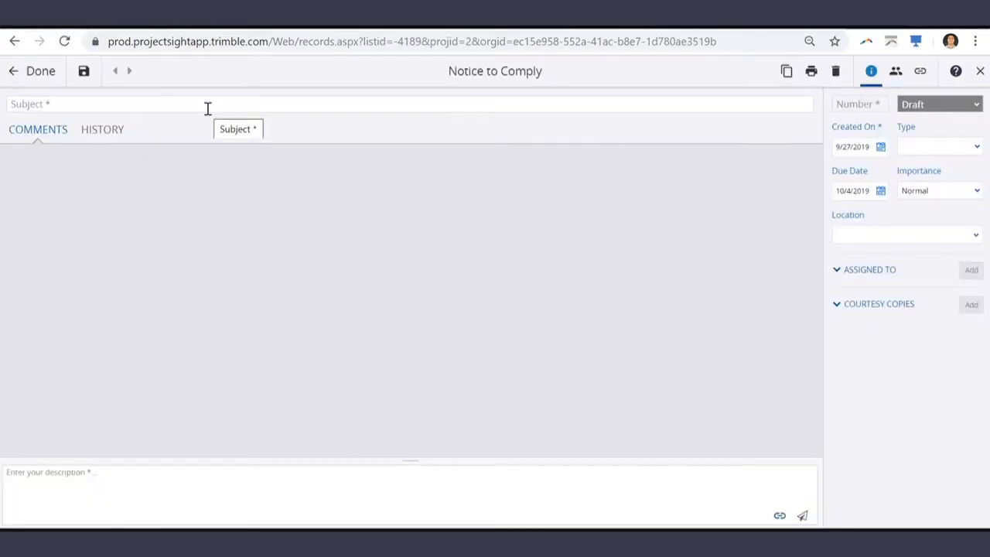
Give the Notice to Comply the subject "Major error in concrete height" and the description "height off by 2 inches.".
{"action": "left_click", "coordinate": [207, 109]}
{"action": "type", "text": "M"}
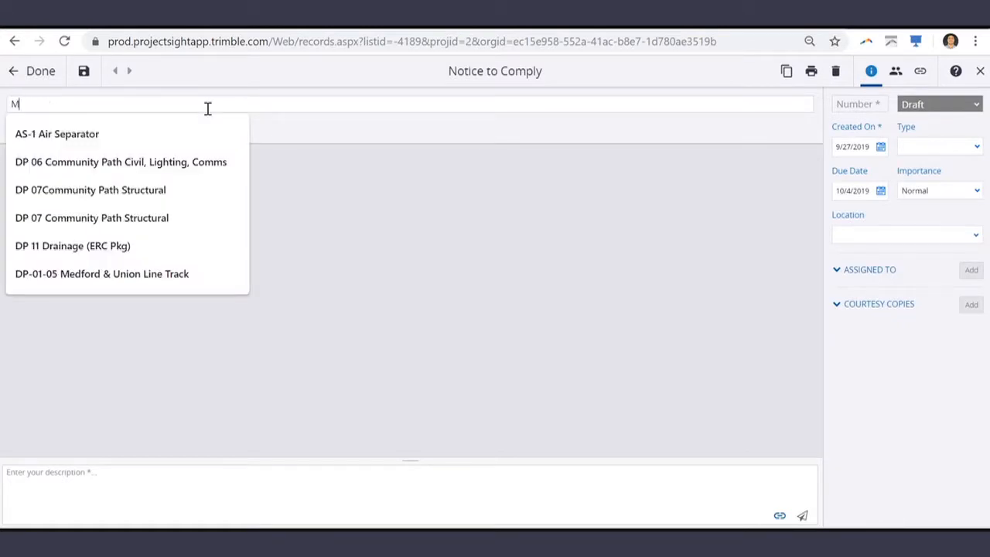
{"action": "type", "text": "ajor e"}
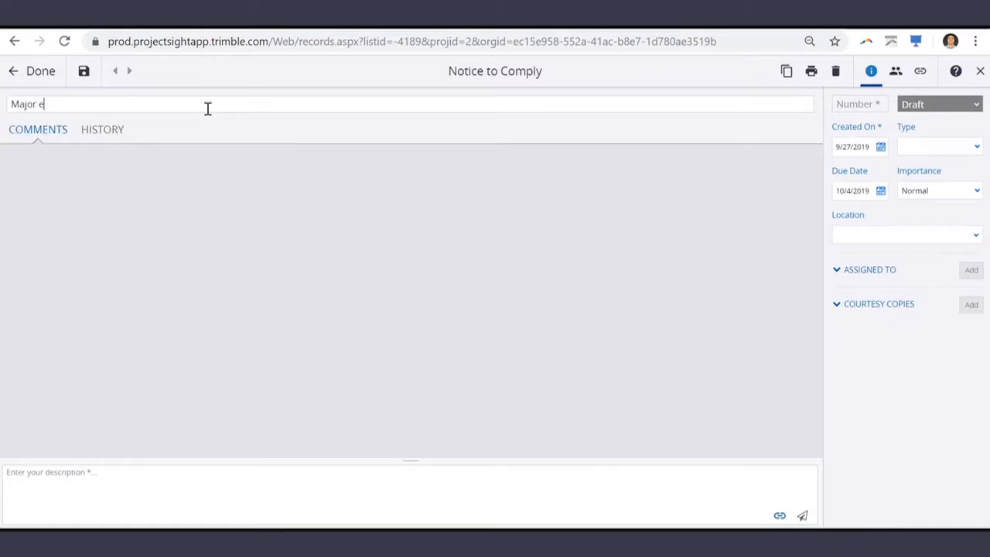
{"action": "type", "text": "rror in concrete height"}
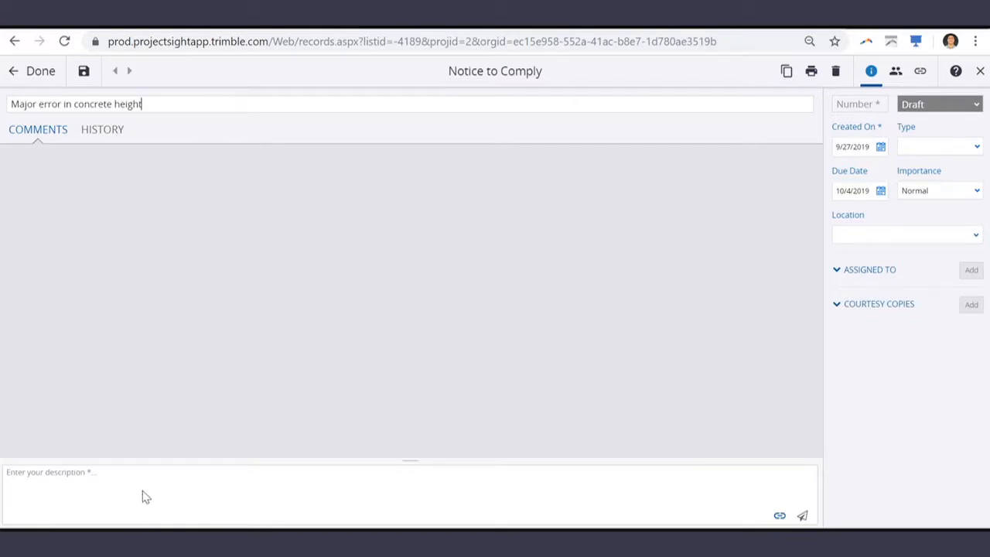
{"action": "left_click", "coordinate": [100, 471]}
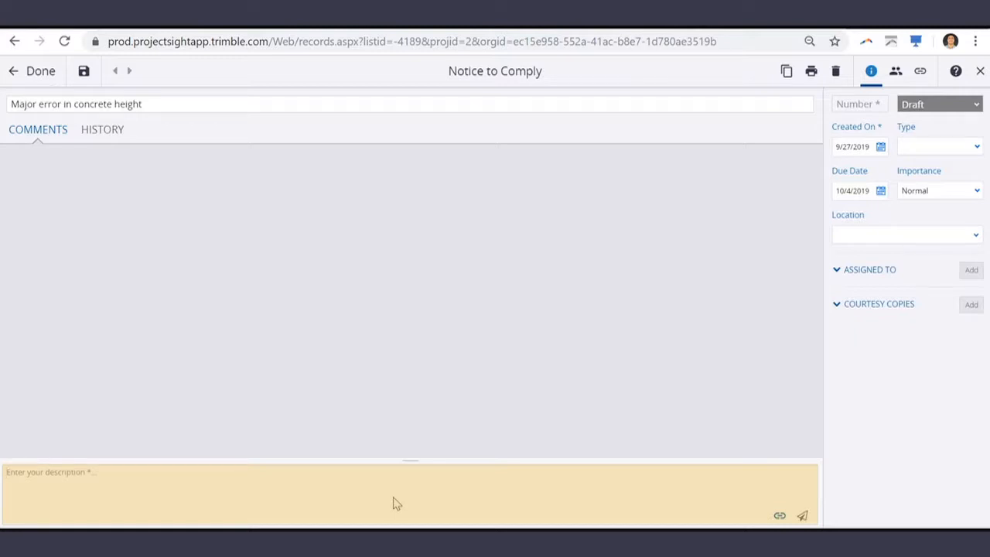
{"action": "type", "text": "height o"}
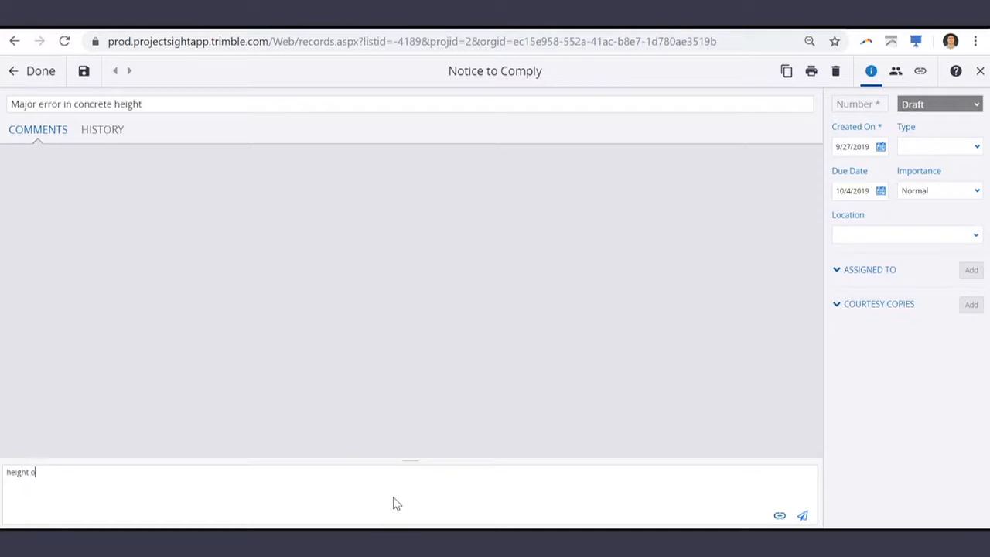
{"action": "type", "text": "ff by 2 inches."}
Set the Notice to Comply's status to Open and its type to Poor Workmanship.
{"action": "left_click", "coordinate": [977, 105]}
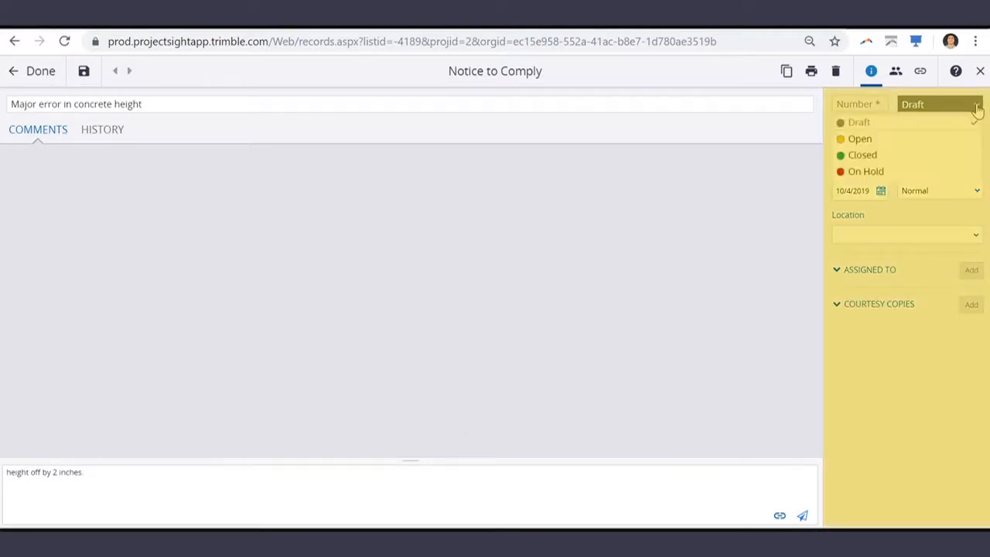
{"action": "left_click", "coordinate": [937, 142]}
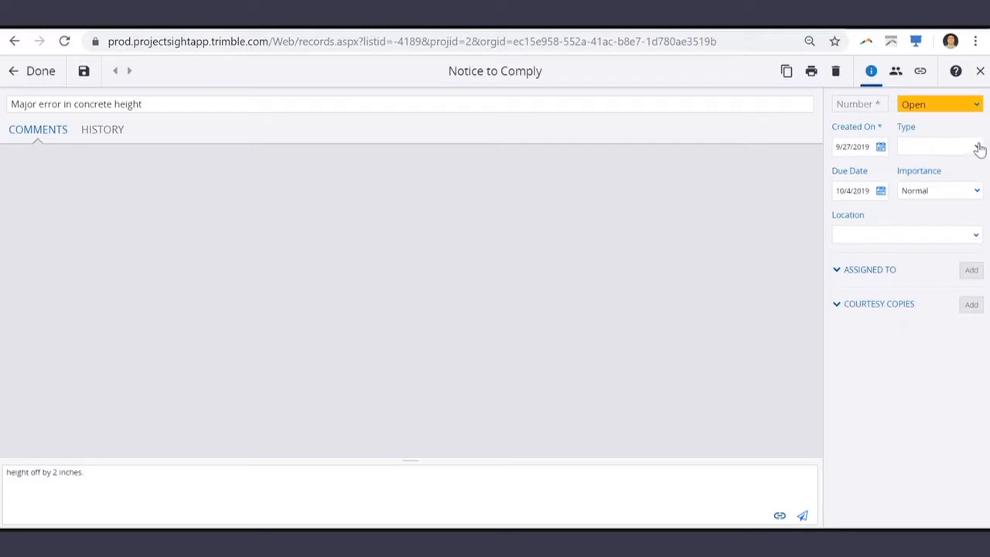
{"action": "left_click", "coordinate": [972, 147]}
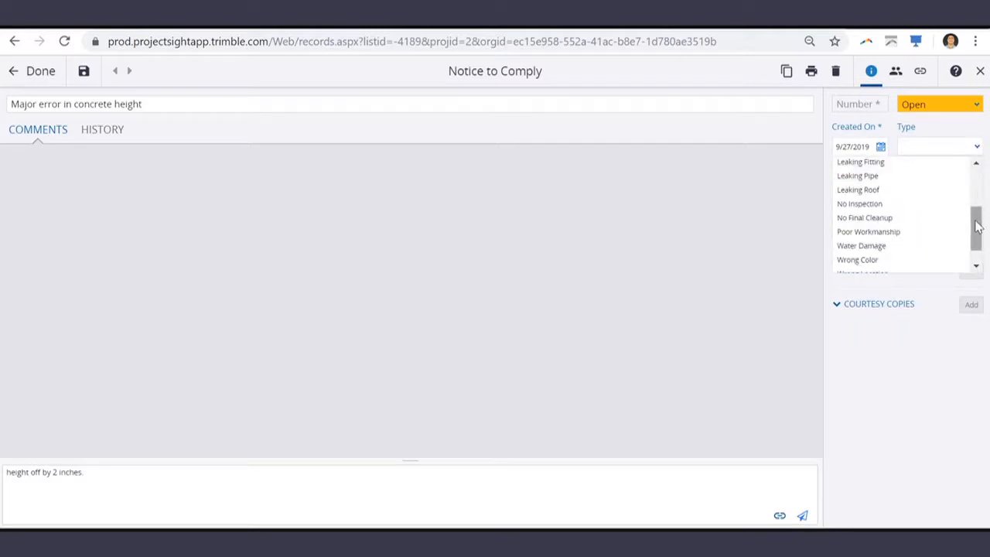
{"action": "left_click_drag", "start_coordinate": [976, 223], "coordinate": [976, 230]}
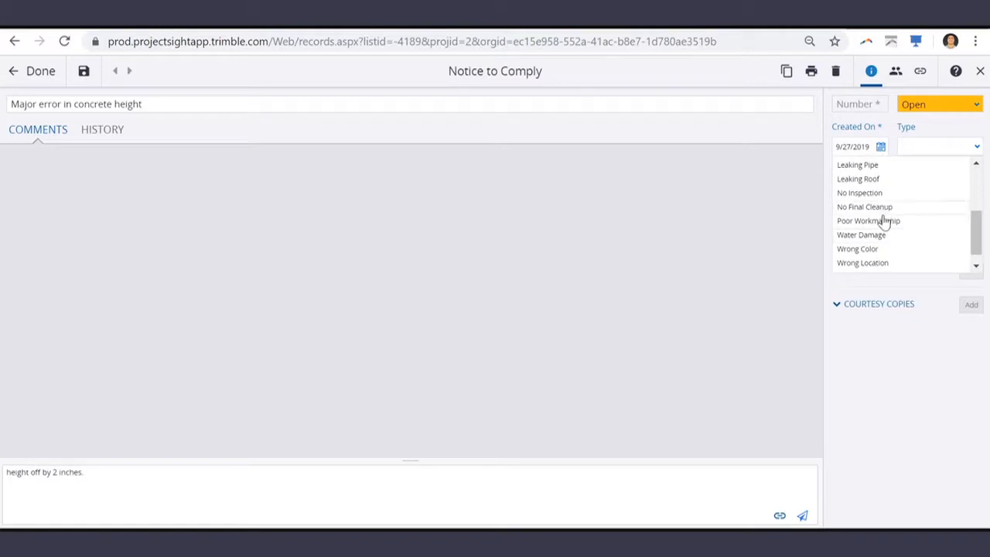
{"action": "left_click", "coordinate": [883, 221]}
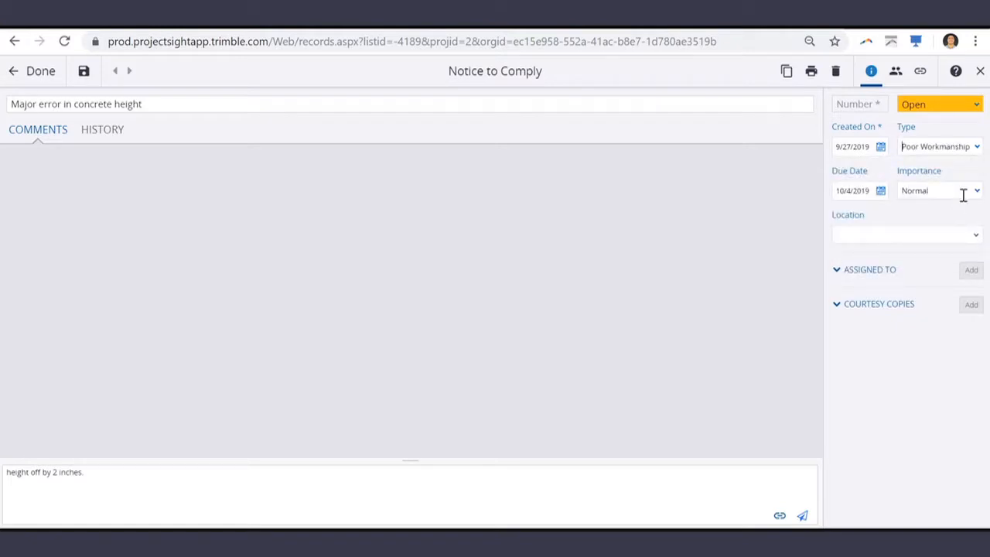
Set the Notice to Comply's location to Exterior > North Half Site.
{"action": "left_click", "coordinate": [975, 240]}
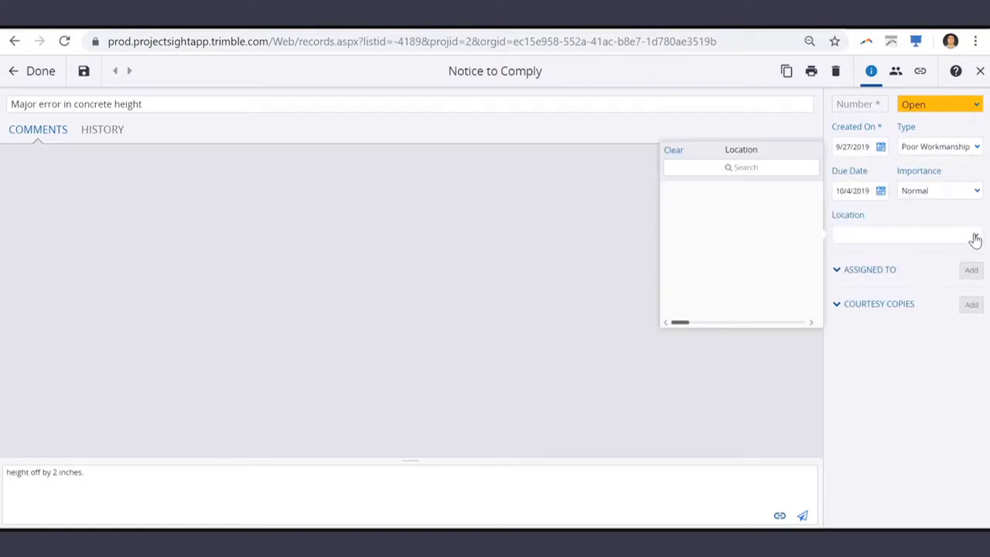
{"action": "left_click", "coordinate": [668, 191]}
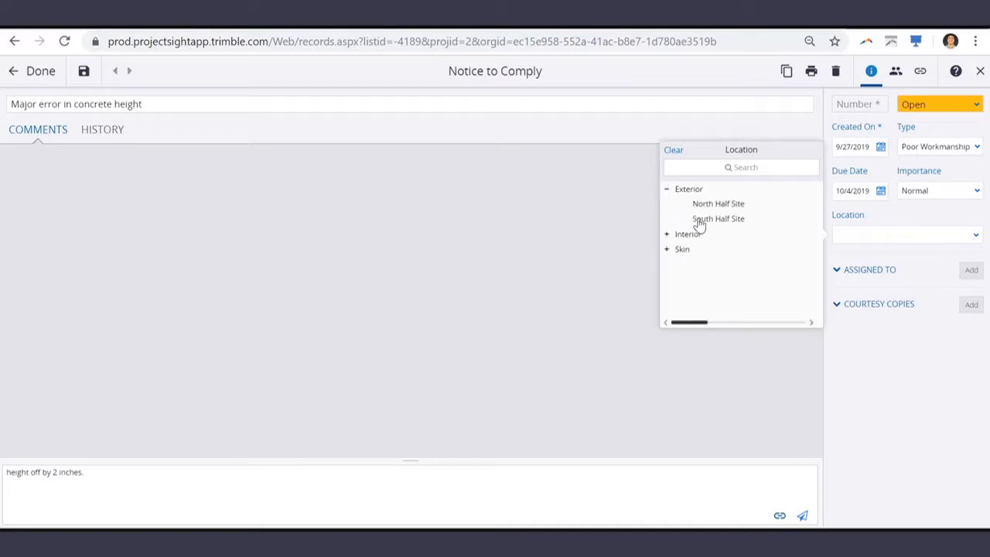
{"action": "left_click", "coordinate": [710, 204]}
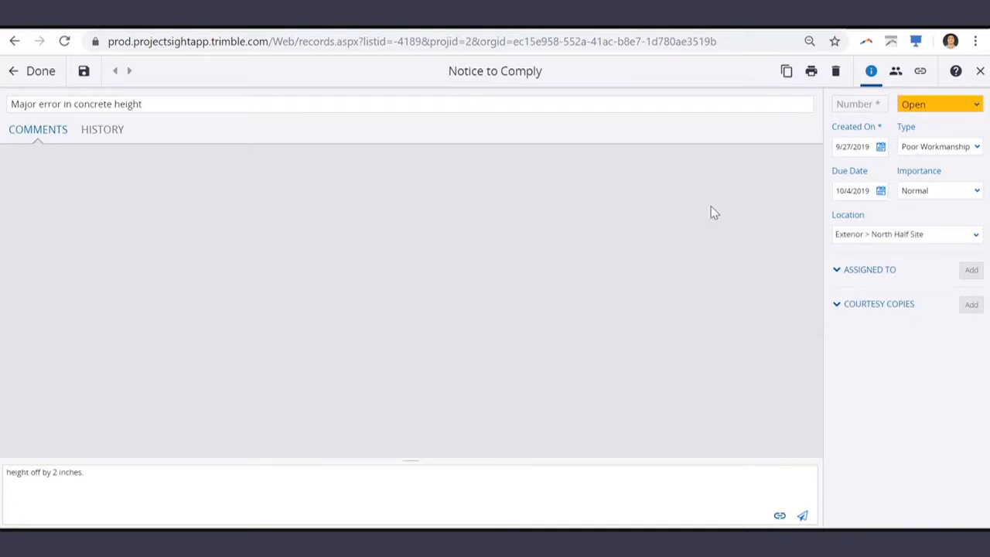
Search the assignees for "lake" and assign the Notice to Comply to a Lakewood Company contact.
{"action": "left_click", "coordinate": [972, 270]}
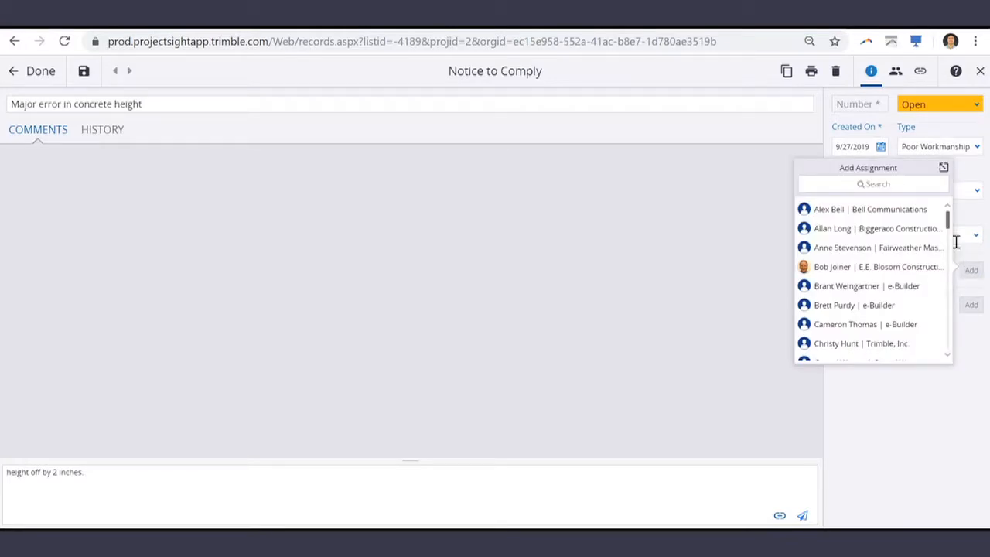
{"action": "left_click", "coordinate": [878, 185]}
{"action": "type", "text": "lake"}
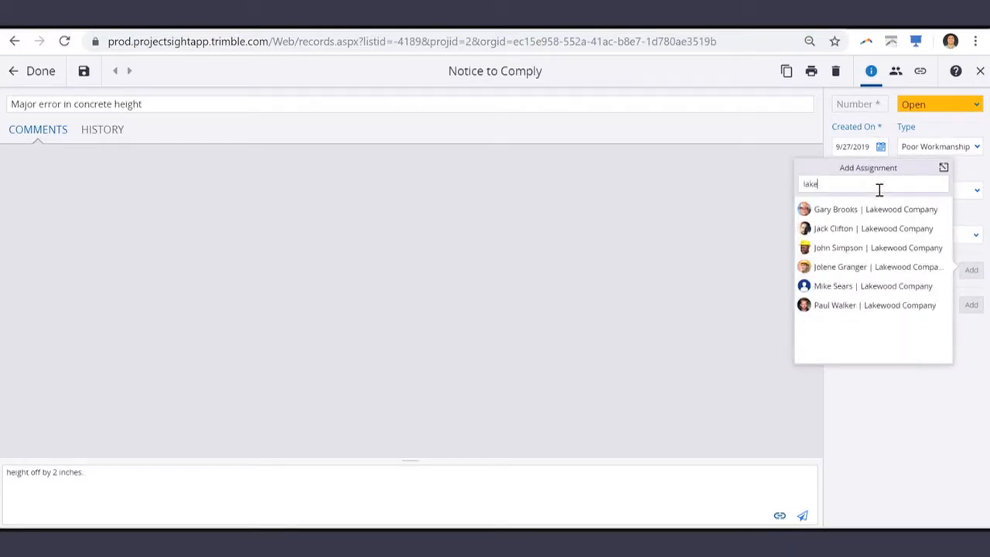
{"action": "left_click", "coordinate": [851, 308]}
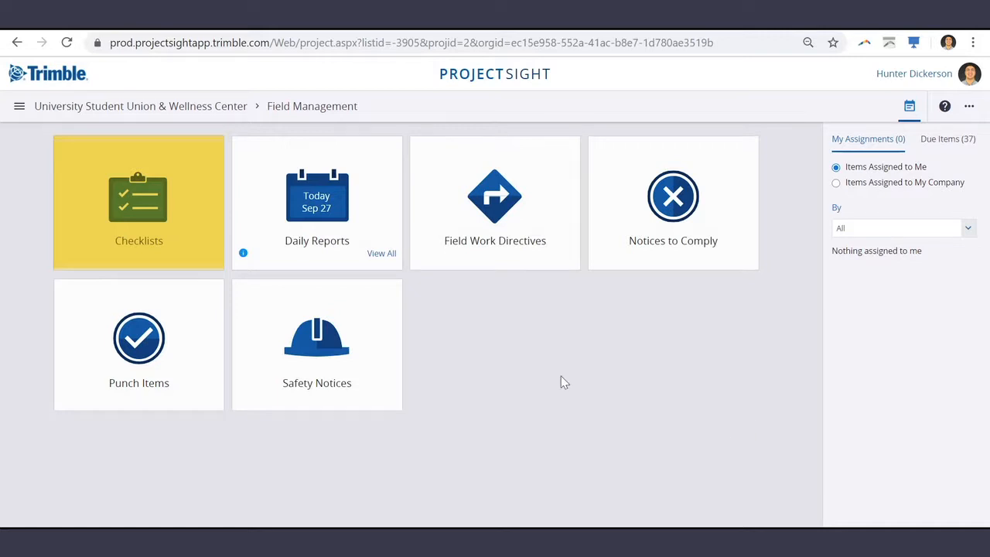
Open the General Safety Inspection checklist under the Safety module and open the details of its "Head protection utilized as needed" item.
{"action": "left_click", "coordinate": [188, 229]}
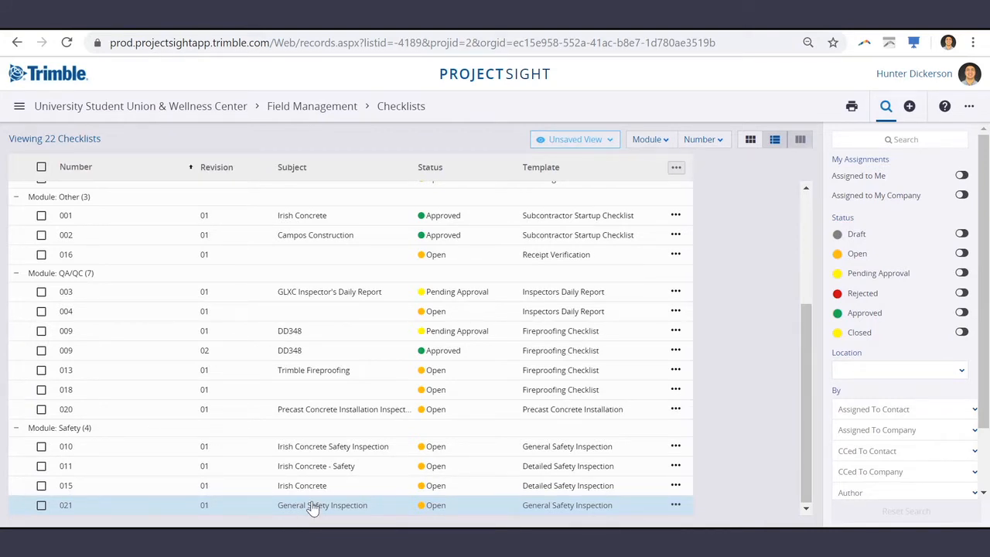
{"action": "left_click", "coordinate": [313, 506]}
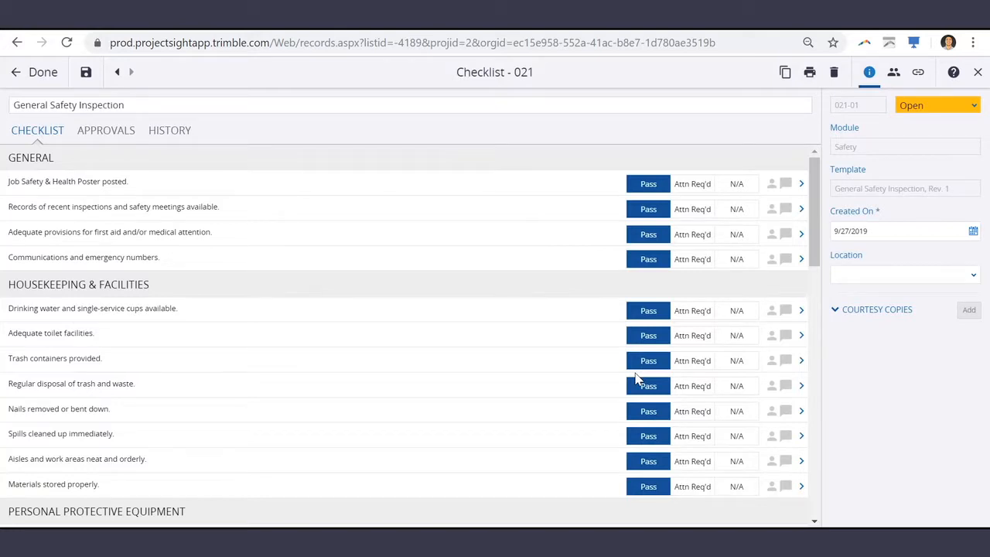
{"action": "scroll", "coordinate": [591, 358], "scroll_direction": "down", "scroll_amount": 2}
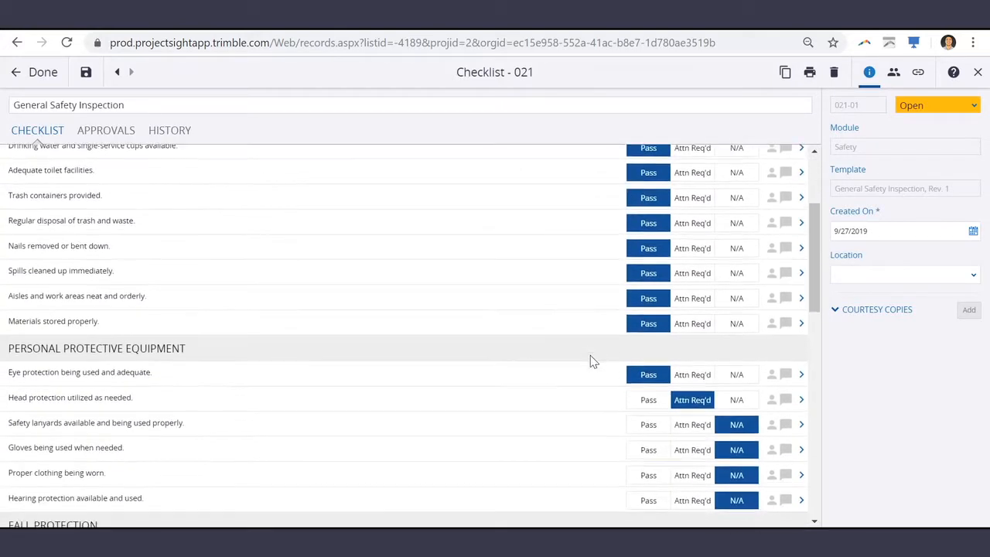
{"action": "scroll", "coordinate": [590, 371], "scroll_direction": "down", "scroll_amount": 2}
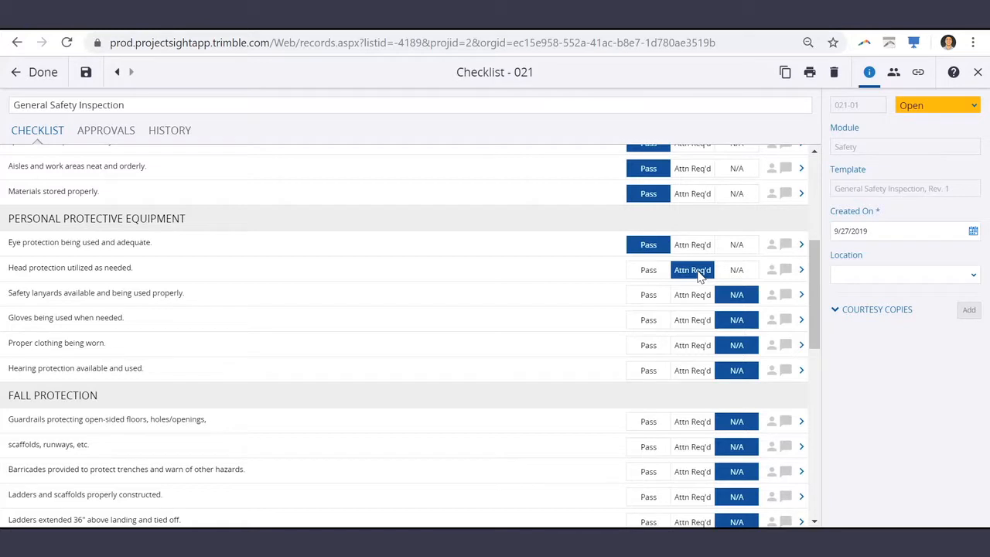
{"action": "left_click", "coordinate": [801, 270]}
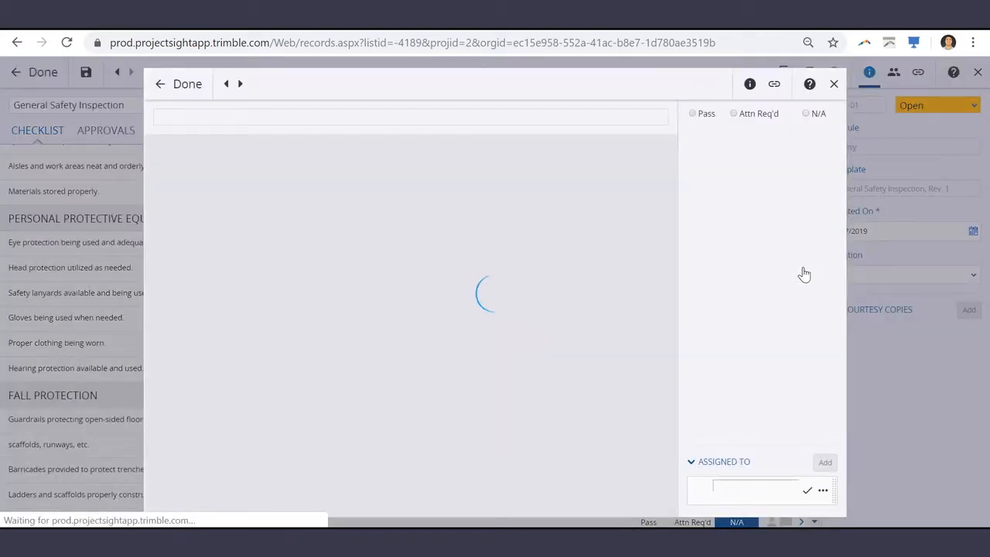
Enter the comment "Workers are not wearing hardhats on the jobsite" for the head protection item and assign it to a Lakewood Company contact.
{"action": "left_click", "coordinate": [366, 476]}
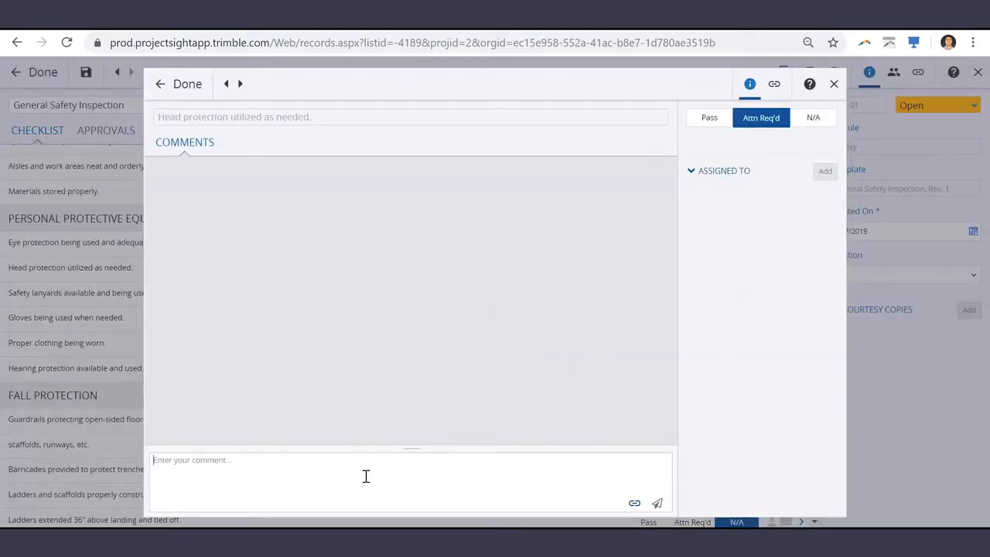
{"action": "type", "text": "Workers are not wearing hardhats"}
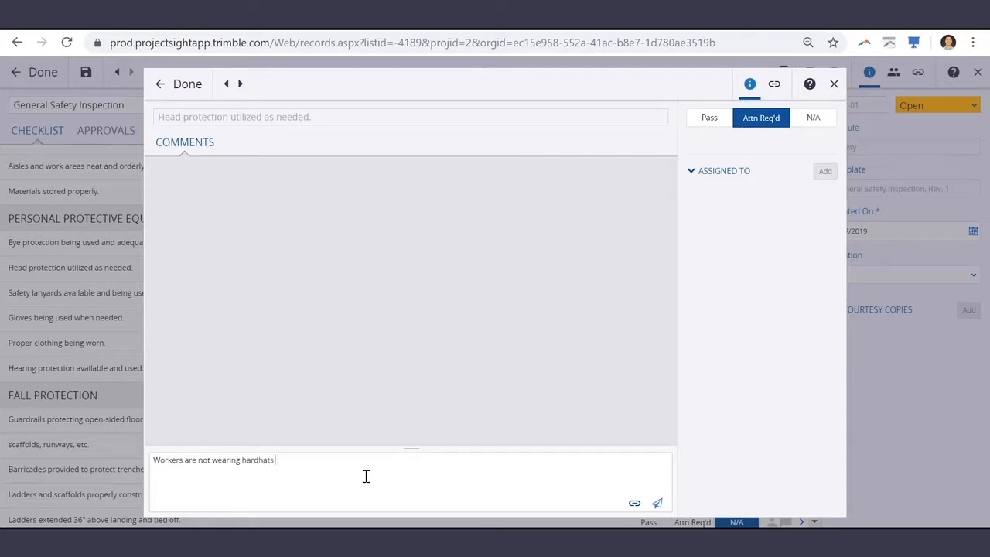
{"action": "type", "text": " on the jobsite"}
{"action": "left_click", "coordinate": [825, 173]}
{"action": "scroll", "coordinate": [766, 178], "scroll_direction": "down", "scroll_amount": 5}
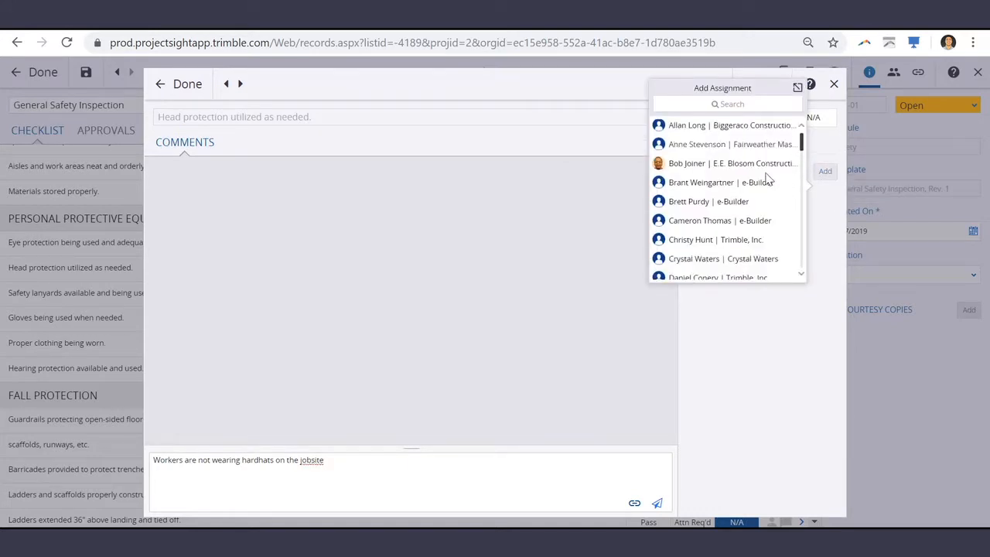
{"action": "scroll", "coordinate": [767, 177], "scroll_direction": "down", "scroll_amount": 6}
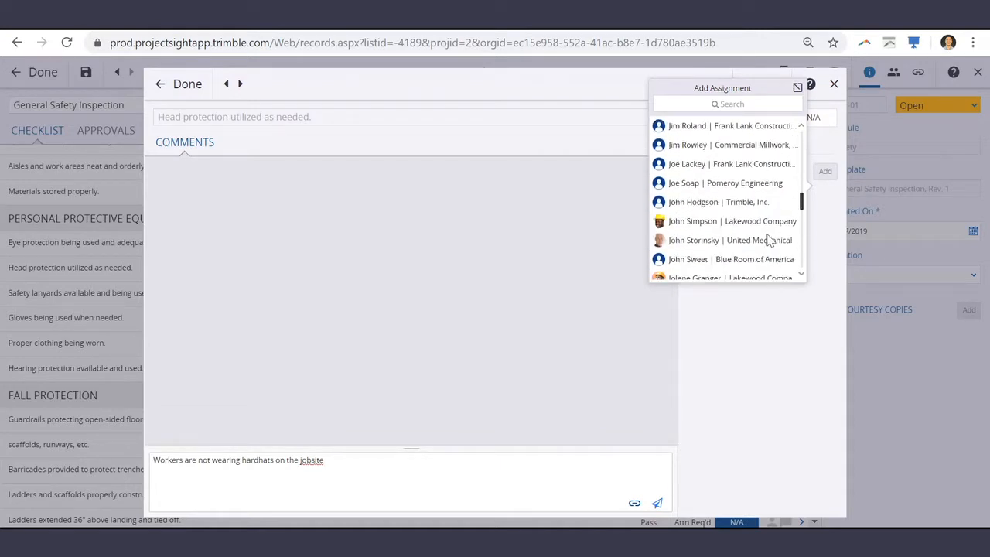
{"action": "left_click", "coordinate": [765, 225]}
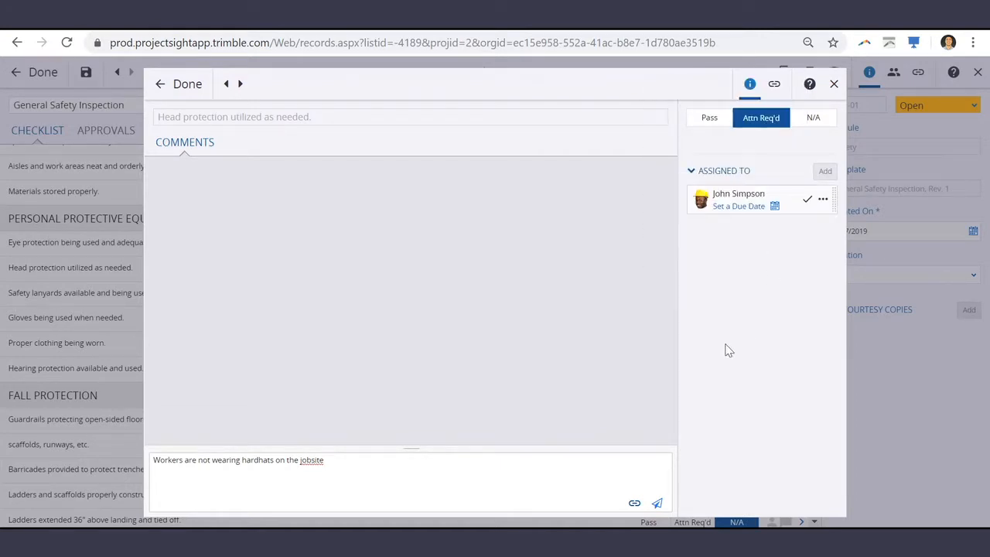
Create a new Safety Notice as a linked record of the head protection checklist item.
{"action": "left_click", "coordinate": [774, 85]}
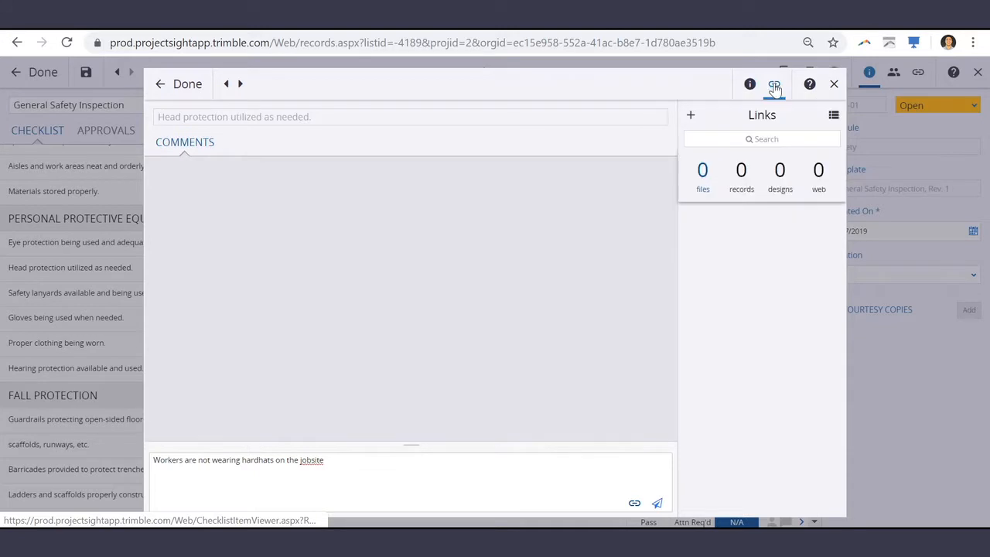
{"action": "left_click", "coordinate": [691, 116]}
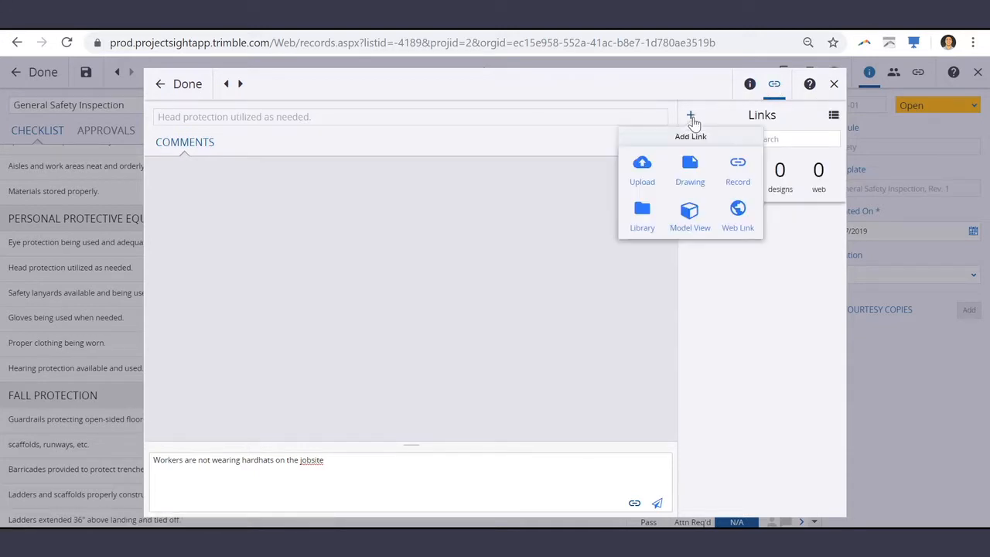
{"action": "left_click", "coordinate": [731, 172]}
{"action": "left_click_drag", "start_coordinate": [756, 194], "coordinate": [756, 310]}
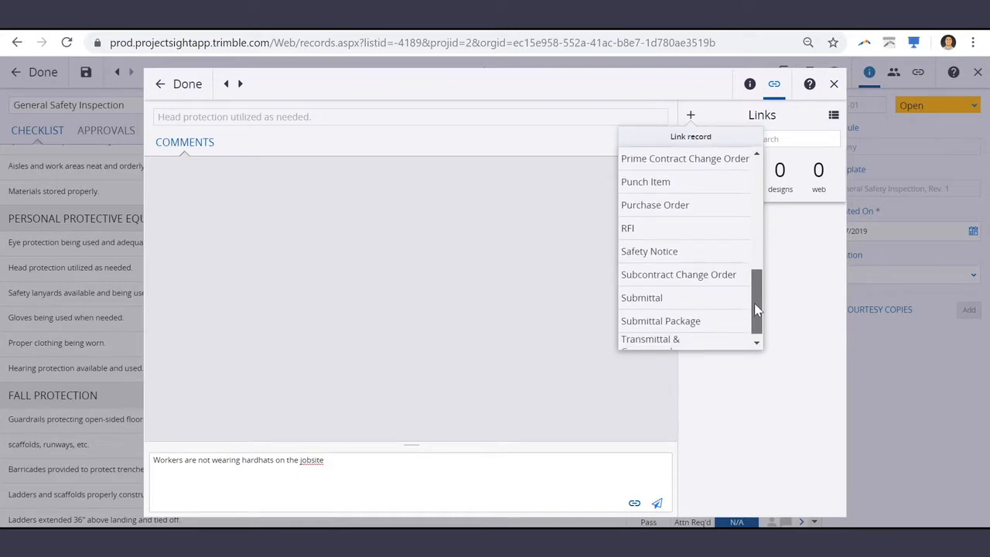
{"action": "left_click", "coordinate": [674, 261]}
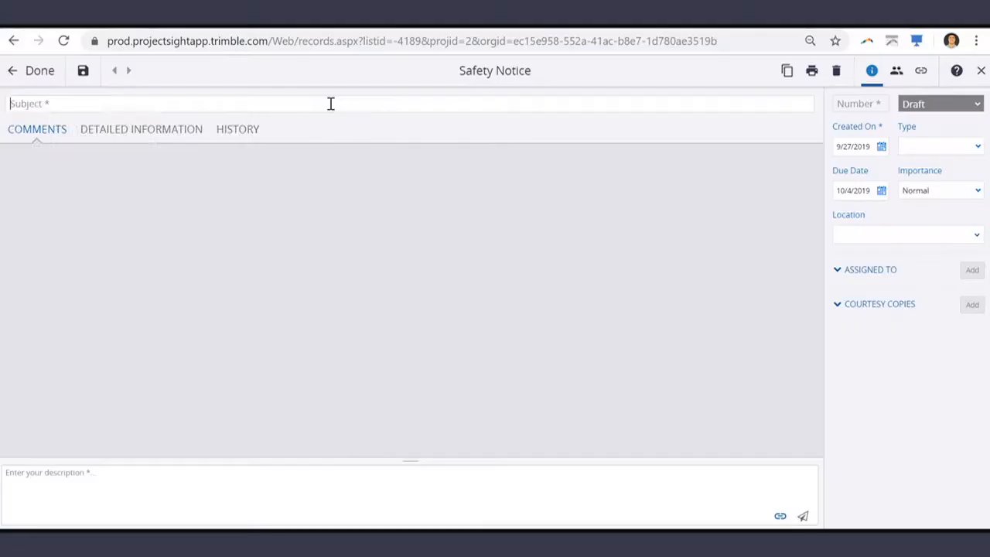
Give the Safety Notice the subject "No Hardhats" and the description "Workers were not wearing head gear on the jobsite".
{"action": "left_click", "coordinate": [330, 103]}
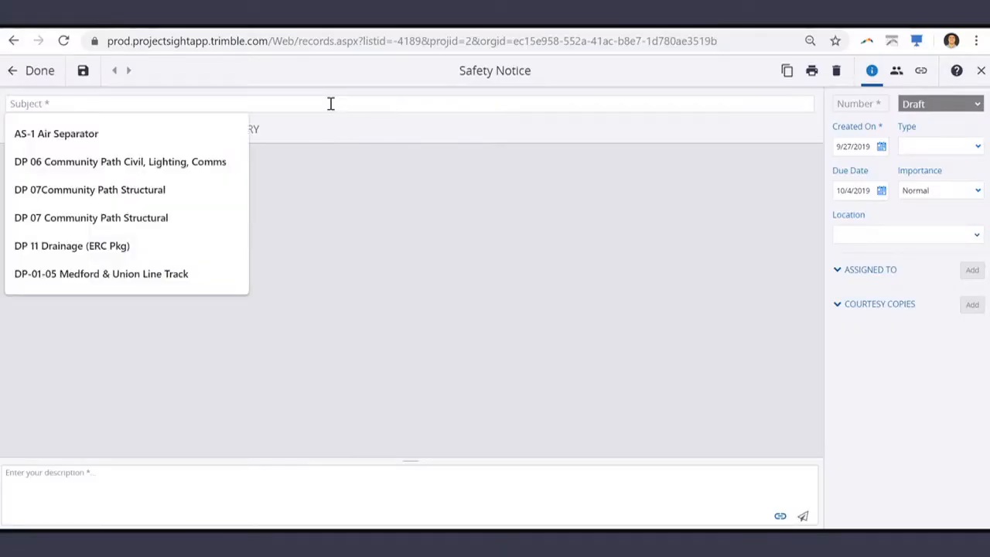
{"action": "type", "text": "No Har"}
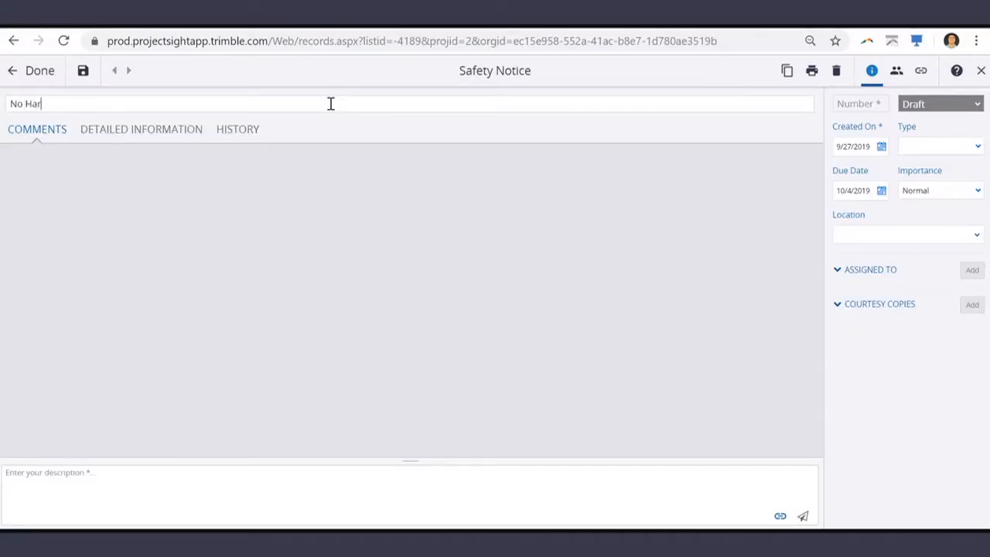
{"action": "type", "text": "dhats"}
{"action": "left_click", "coordinate": [239, 494]}
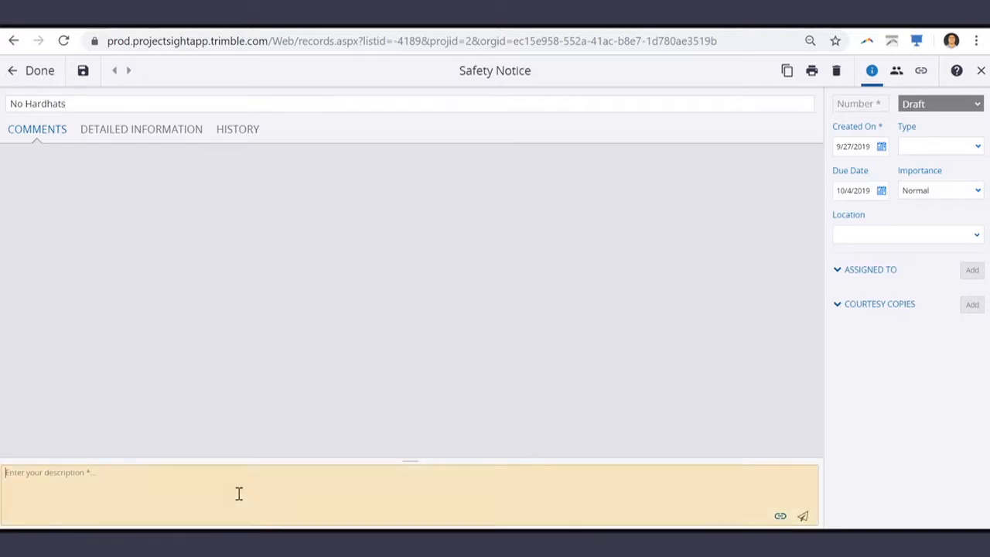
{"action": "type", "text": "Workers were not wee"}
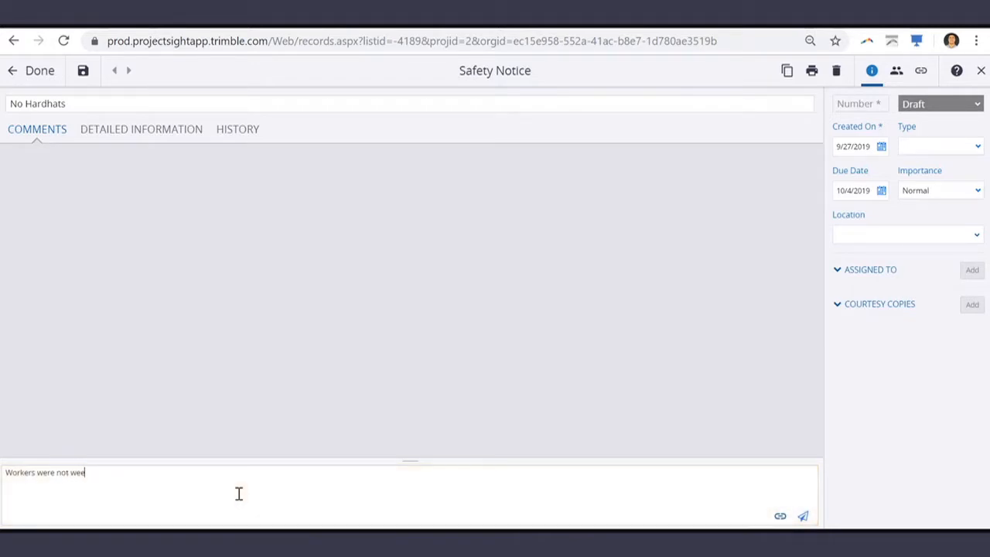
{"action": "key", "text": "BackSpace"}
{"action": "type", "text": "aring head gear on the jobsite"}
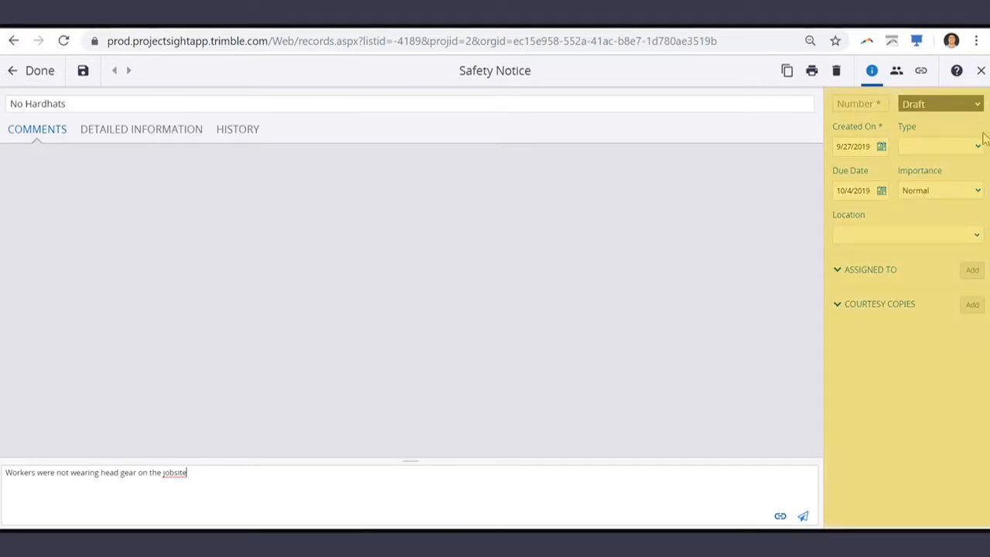
Set the Safety Notice status to Open and its type to Hard Hat Violation.
{"action": "left_click", "coordinate": [977, 104]}
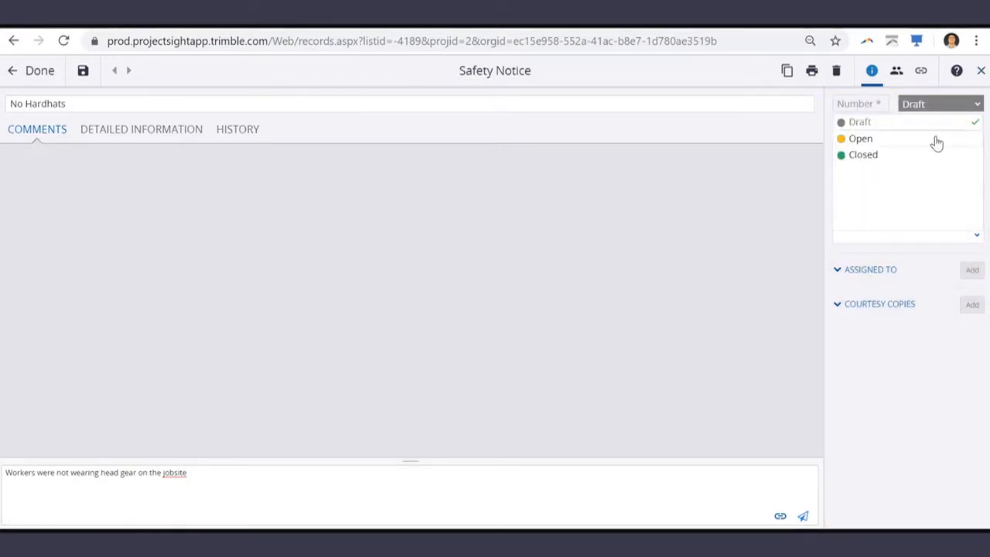
{"action": "left_click", "coordinate": [952, 138]}
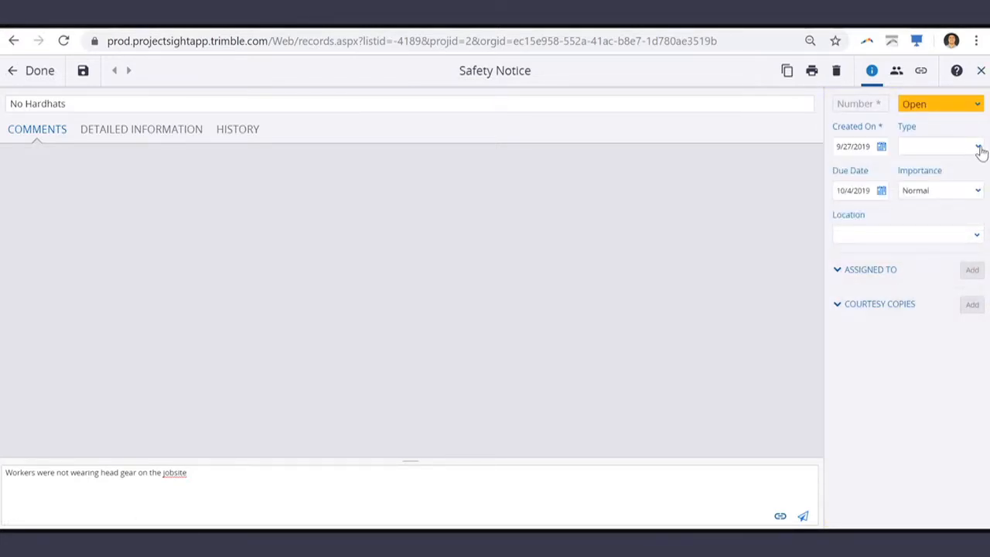
{"action": "left_click", "coordinate": [978, 149]}
{"action": "left_click_drag", "start_coordinate": [976, 186], "coordinate": [975, 210]}
{"action": "left_click", "coordinate": [929, 222]}
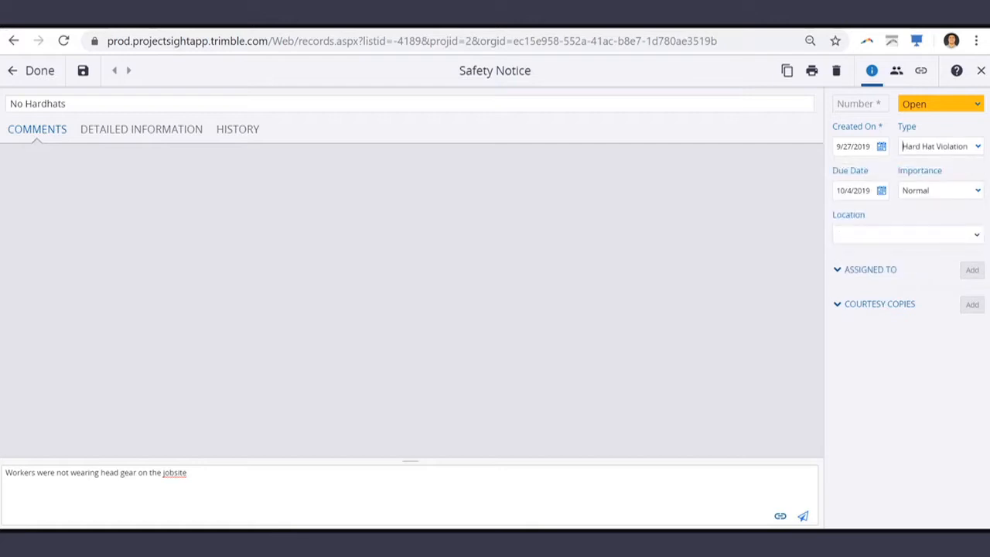
Set the notice's location to Exterior > North Half Site and assign it to a Lakewood Company contact.
{"action": "left_click", "coordinate": [975, 239]}
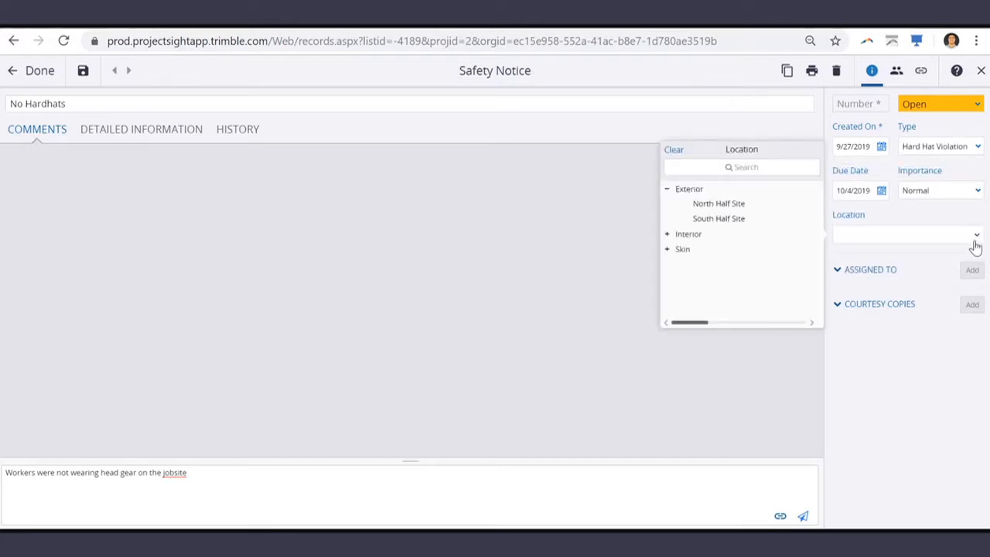
{"action": "left_click", "coordinate": [732, 201]}
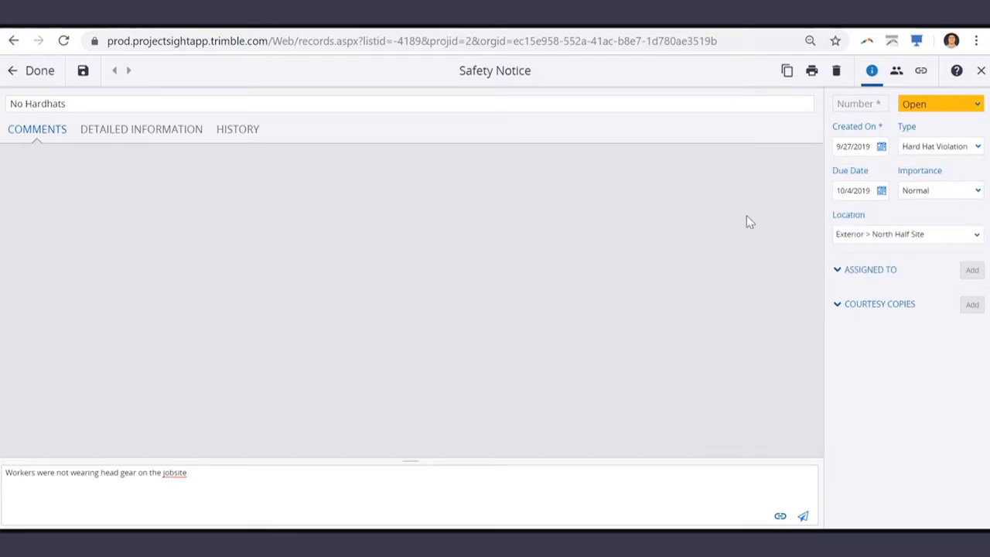
{"action": "left_click", "coordinate": [971, 275]}
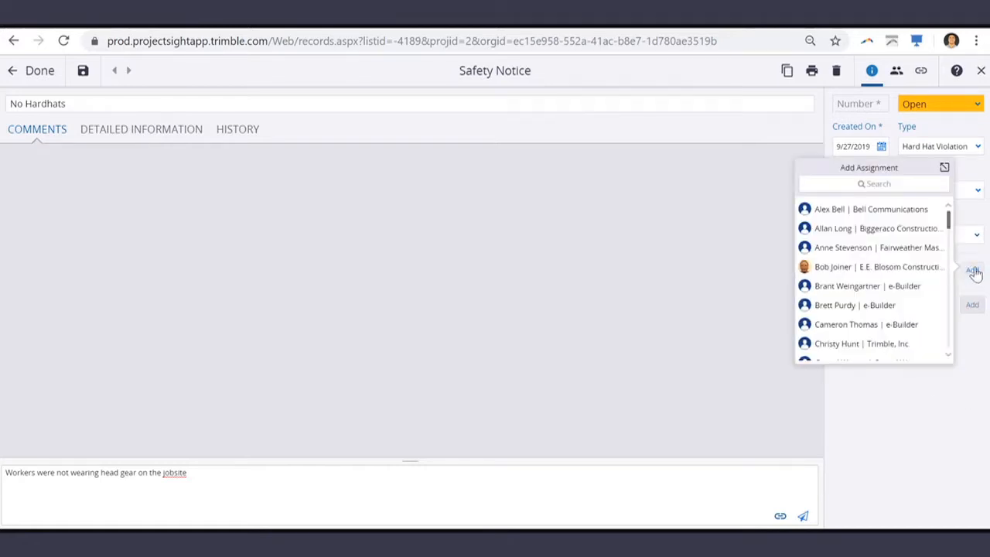
{"action": "left_click", "coordinate": [872, 184]}
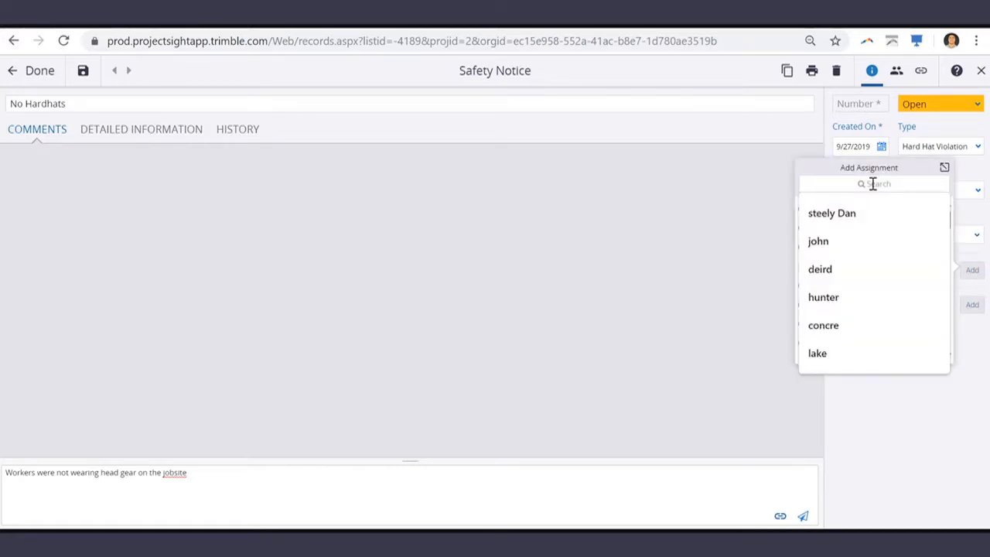
{"action": "type", "text": "lake"}
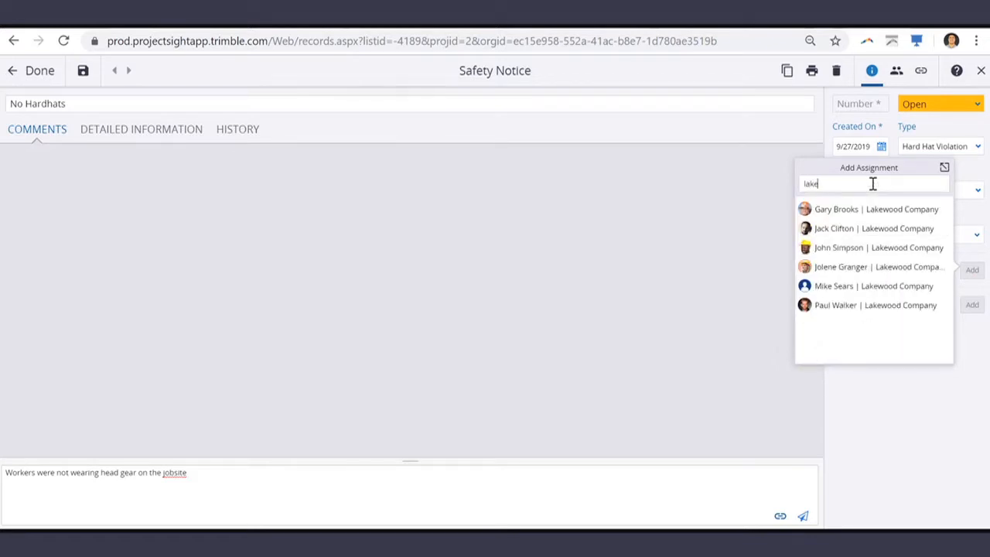
{"action": "left_click", "coordinate": [880, 288]}
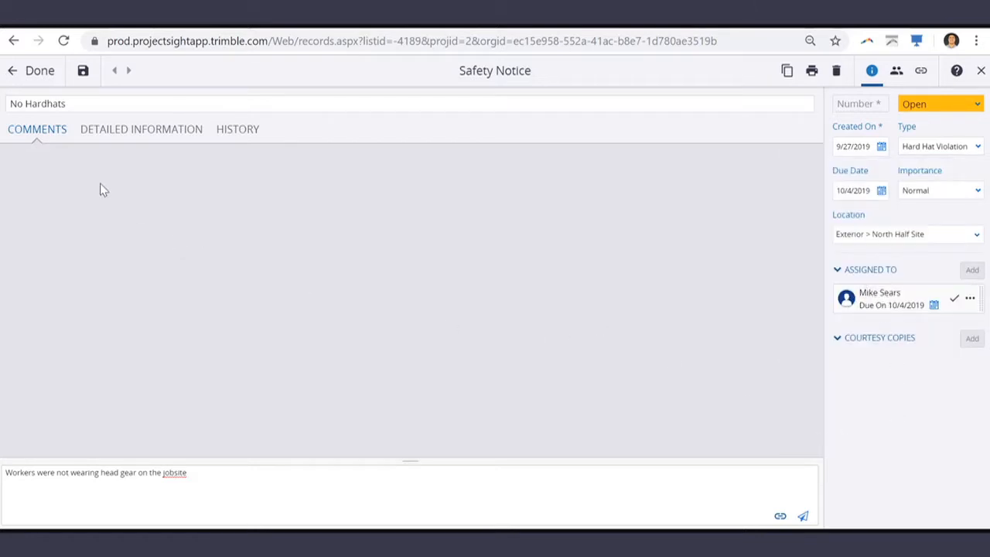
In the notice's detailed information, enter case number 02-1B1A, safety code regulation "13-1 TITLE 13" and the names of the employees involved.
{"action": "left_click", "coordinate": [138, 133]}
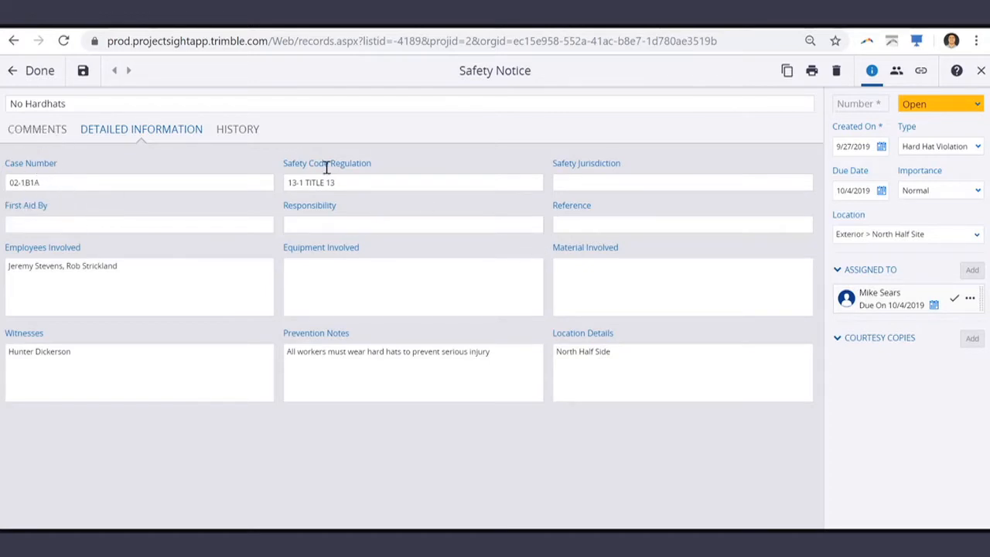
{"action": "left_click", "coordinate": [345, 183]}
{"action": "left_click", "coordinate": [51, 272]}
Enter the witness's name, the prevention note "All workers must wear hard hats to prevent serious injury" and the location details "North Half Side".
{"action": "left_click", "coordinate": [45, 356]}
{"action": "left_click", "coordinate": [394, 356]}
{"action": "left_click", "coordinate": [591, 358]}
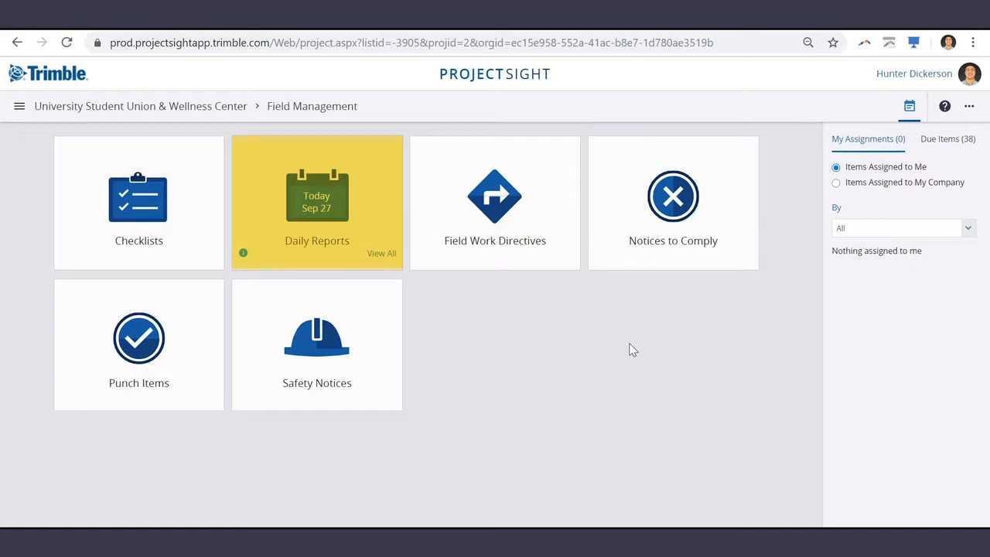
Open the Sep 27 daily report and start a weather entry with a temperature of 80 °F and Rain conditions.
{"action": "left_click", "coordinate": [312, 225]}
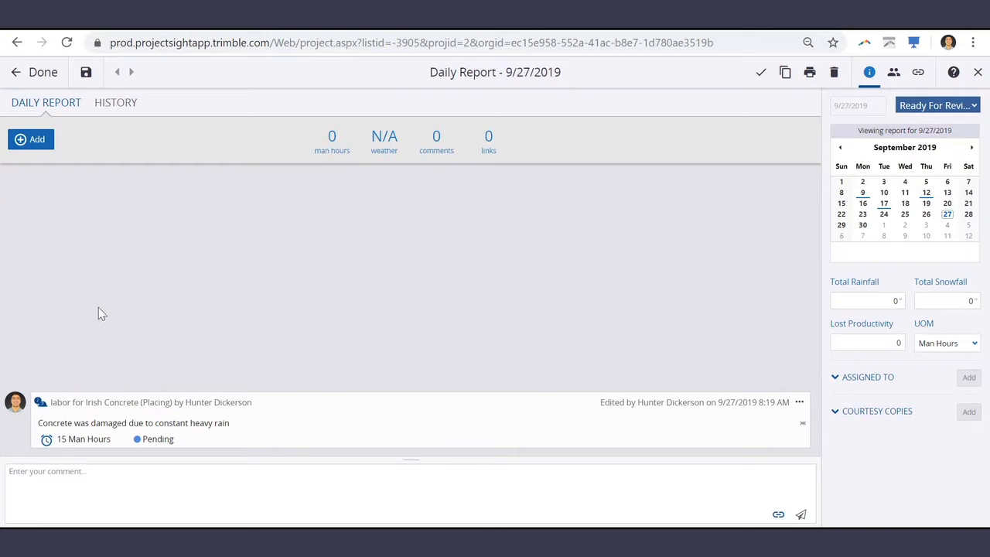
{"action": "left_click", "coordinate": [31, 141]}
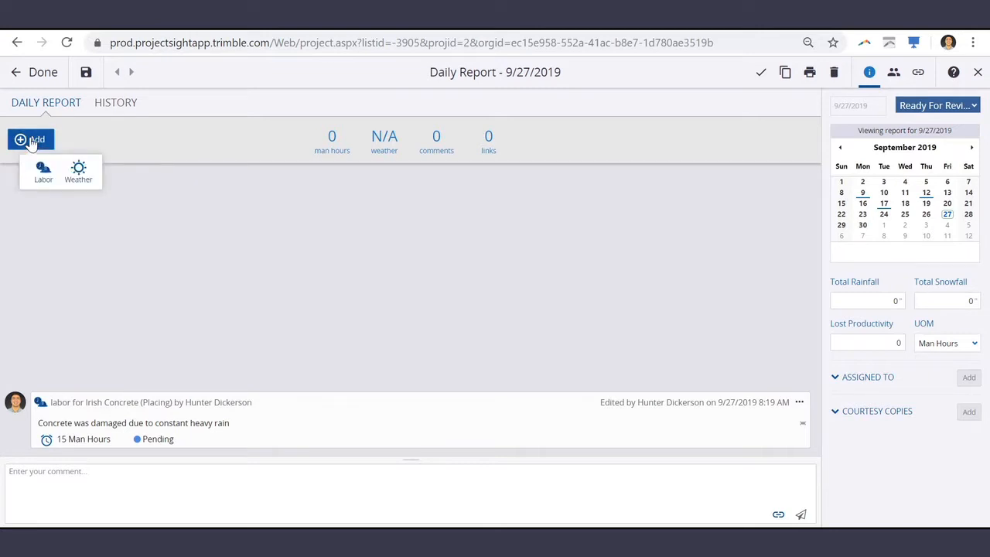
{"action": "left_click", "coordinate": [79, 170]}
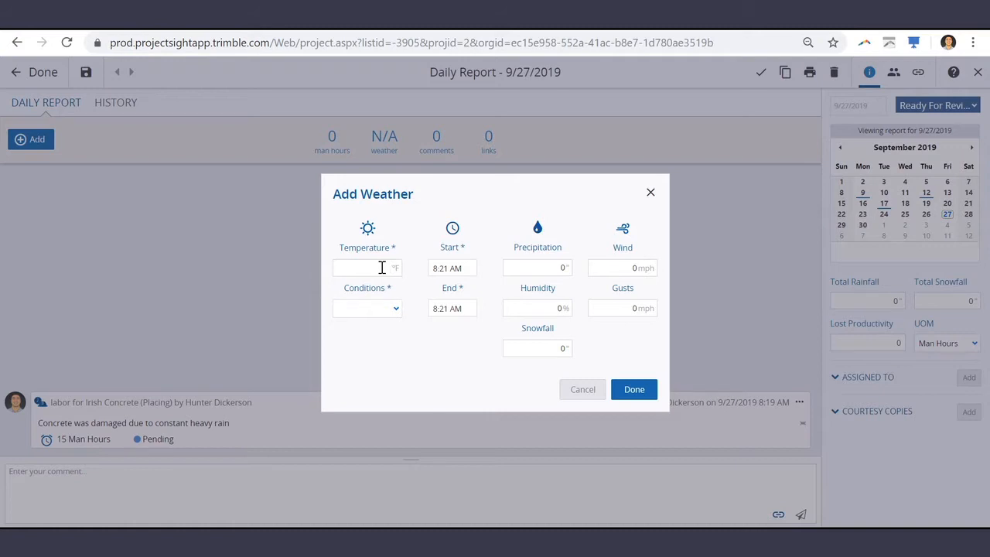
{"action": "left_click", "coordinate": [393, 310]}
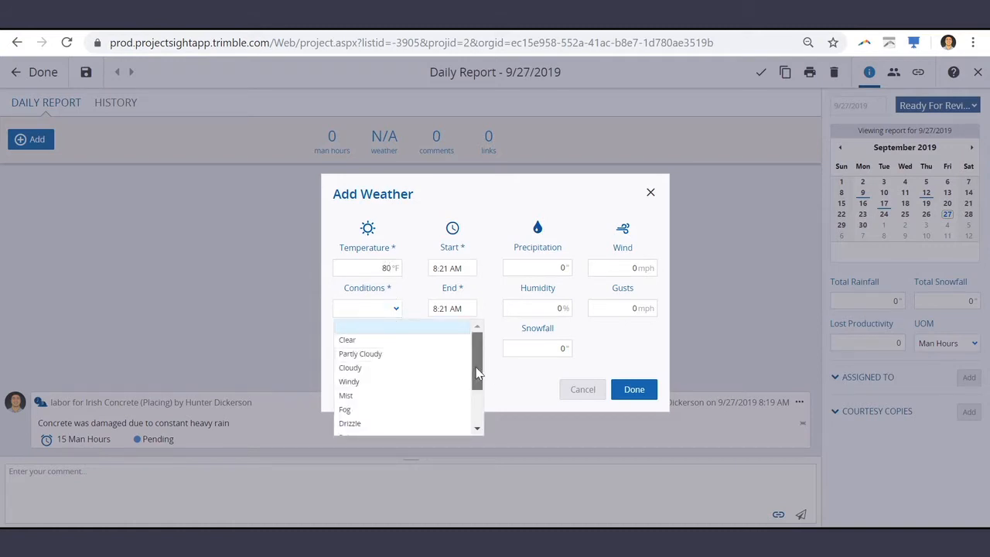
{"action": "left_click_drag", "start_coordinate": [477, 373], "coordinate": [477, 406]}
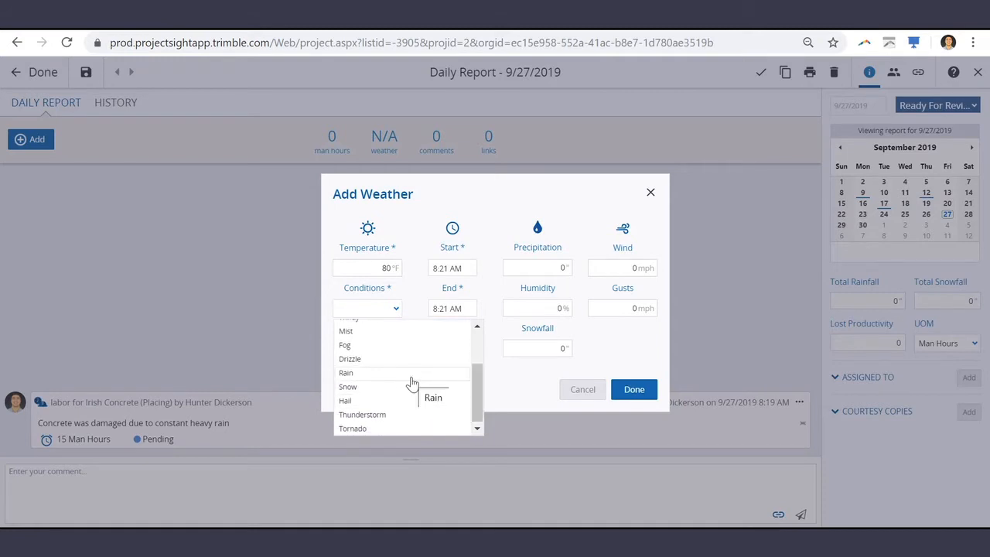
{"action": "left_click", "coordinate": [412, 379]}
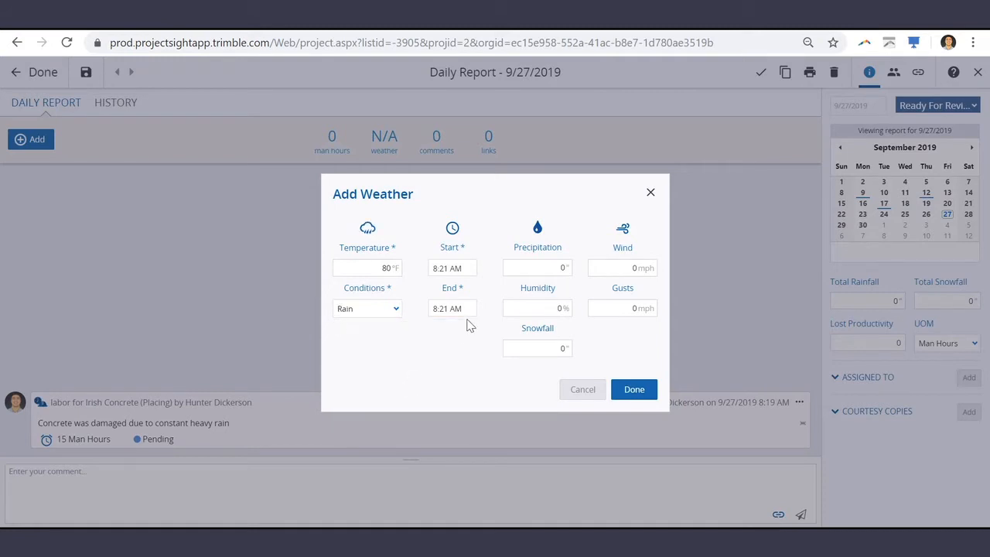
Set the weather entry's end time to 12:00 PM and precipitation to 2 inches, and add it to the daily report.
{"action": "left_click", "coordinate": [443, 311]}
{"action": "type", "text": "1200p"}
{"action": "left_click", "coordinate": [561, 268]}
{"action": "left_click", "coordinate": [643, 398]}
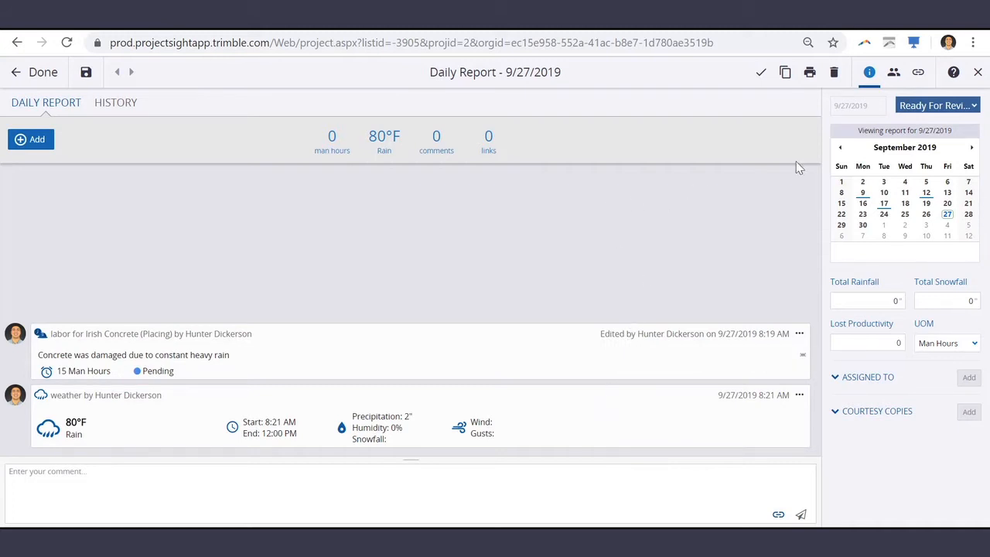
Create a new Field Work Directive as a linked record of the daily report.
{"action": "left_click", "coordinate": [918, 71]}
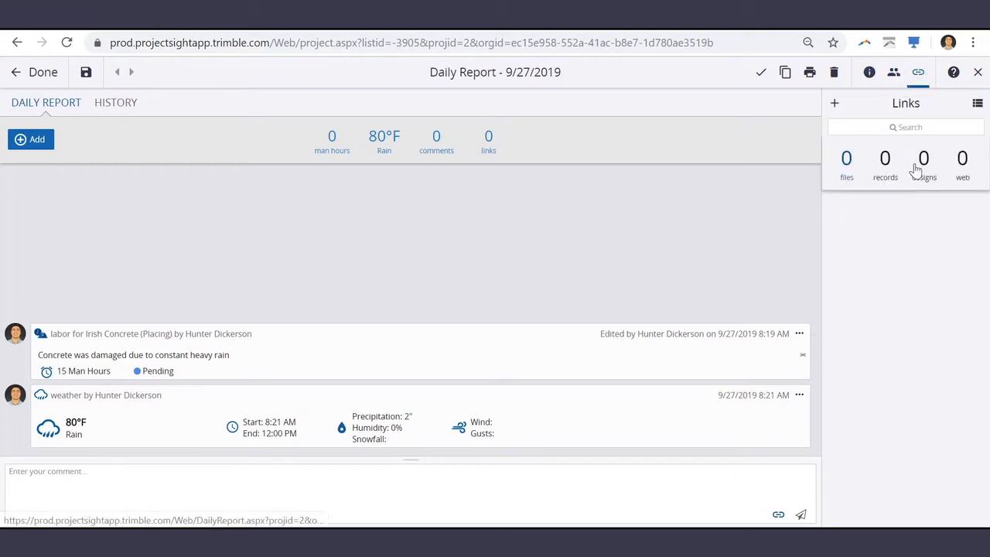
{"action": "left_click", "coordinate": [835, 107]}
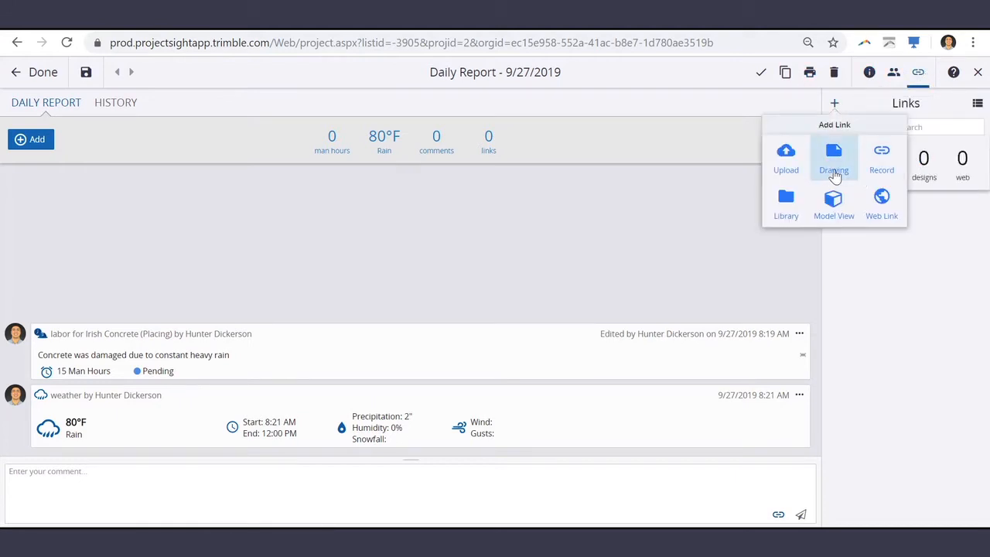
{"action": "left_click", "coordinate": [880, 163]}
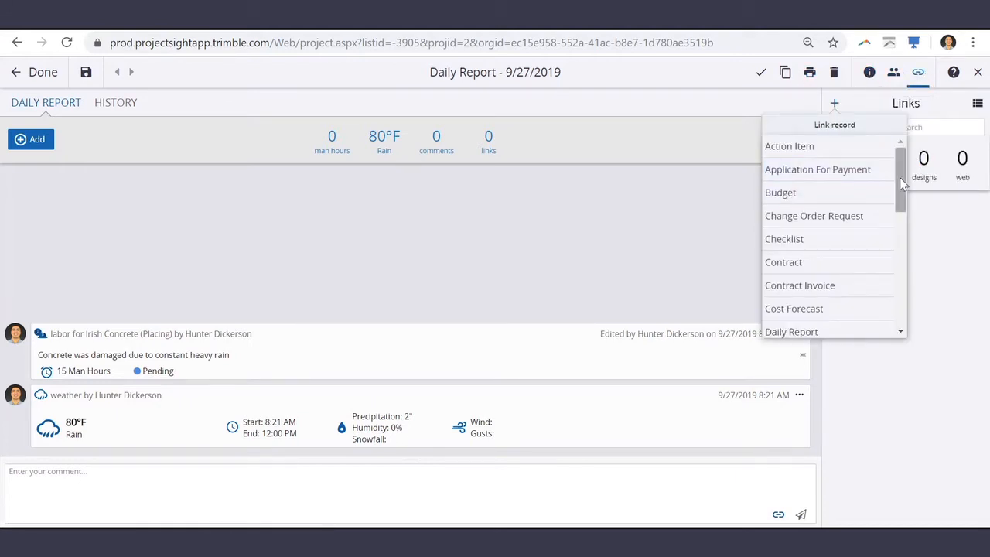
{"action": "left_click_drag", "start_coordinate": [900, 177], "coordinate": [899, 242]}
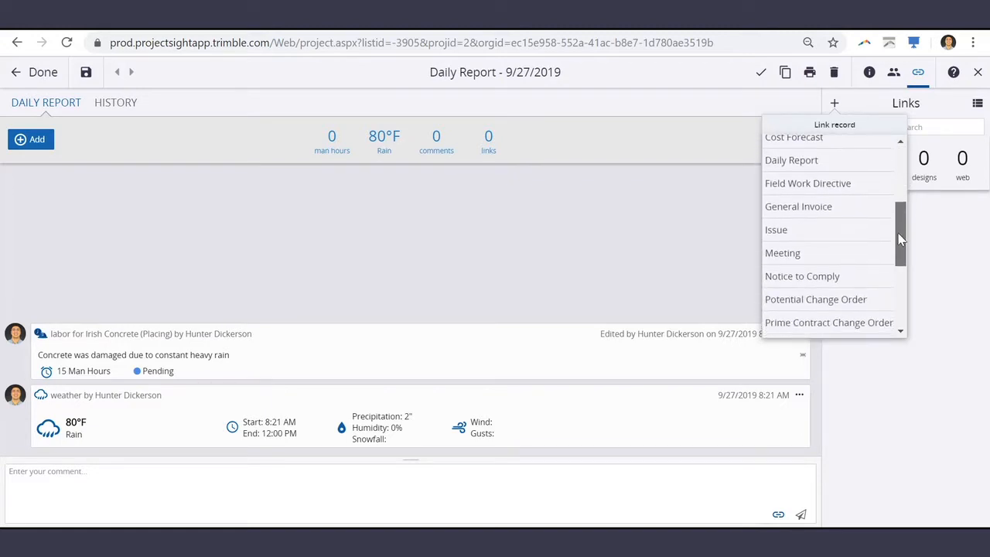
{"action": "left_click", "coordinate": [861, 192]}
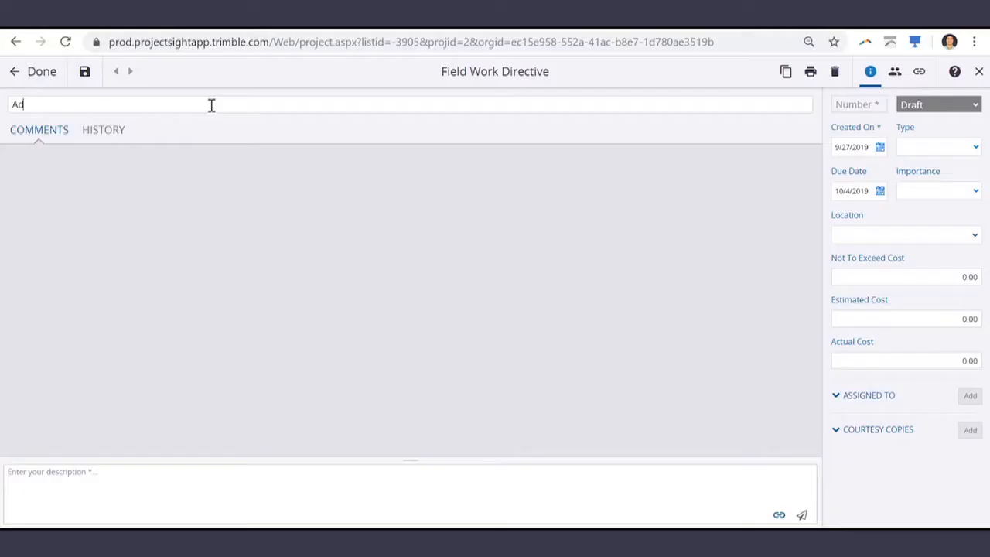
Give the directive the subject "Additional Days to Fix Concrete" and the description "Need additional days to fix concrete due to rain damage".
{"action": "type", "text": "ditional Days to Fix Concrete"}
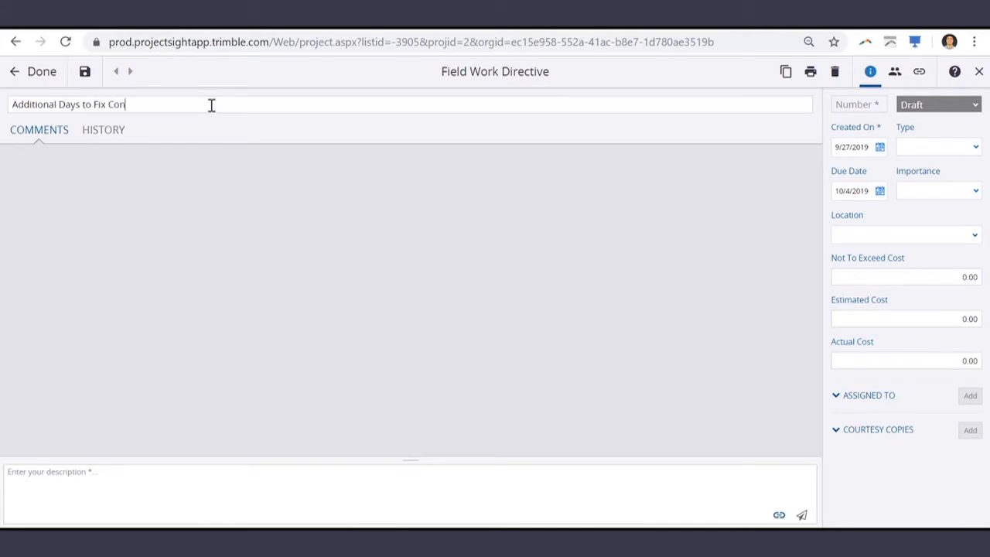
{"action": "left_click", "coordinate": [130, 482]}
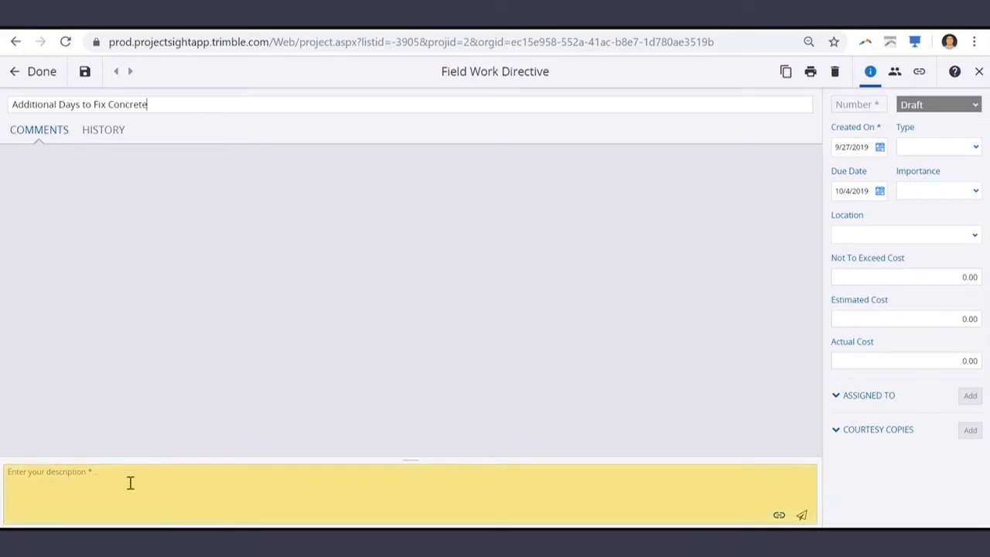
{"action": "type", "text": "Need additio"}
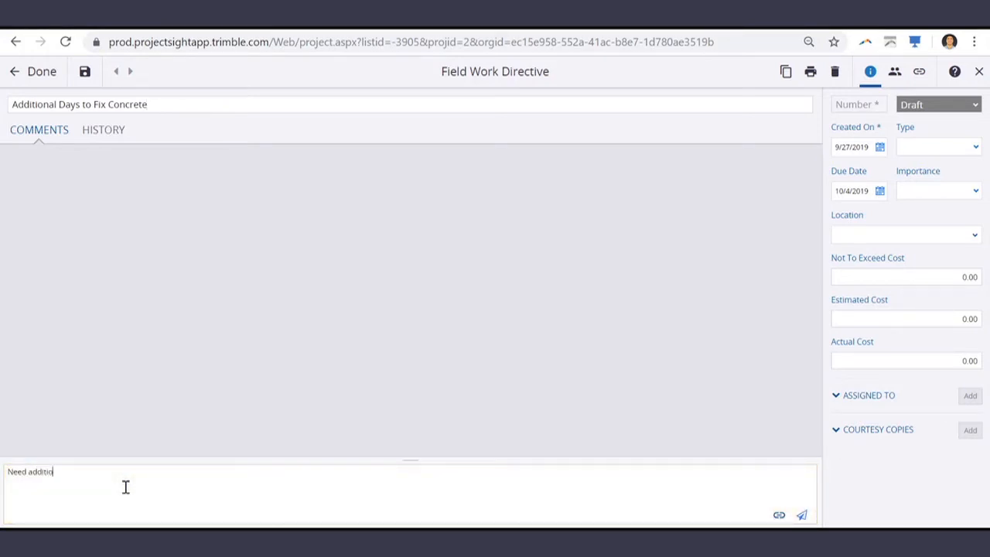
{"action": "type", "text": "nal days to fix concrete due to rain damage"}
Set the directive's status to Open, its type to Subcontract Change Order and its importance to High.
{"action": "left_click", "coordinate": [975, 105]}
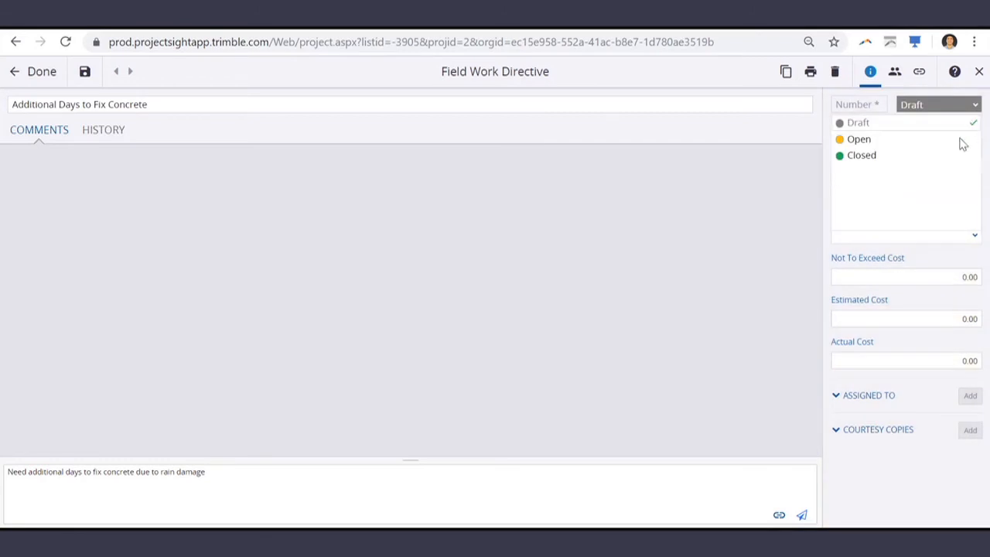
{"action": "left_click", "coordinate": [909, 140]}
{"action": "left_click", "coordinate": [975, 150]}
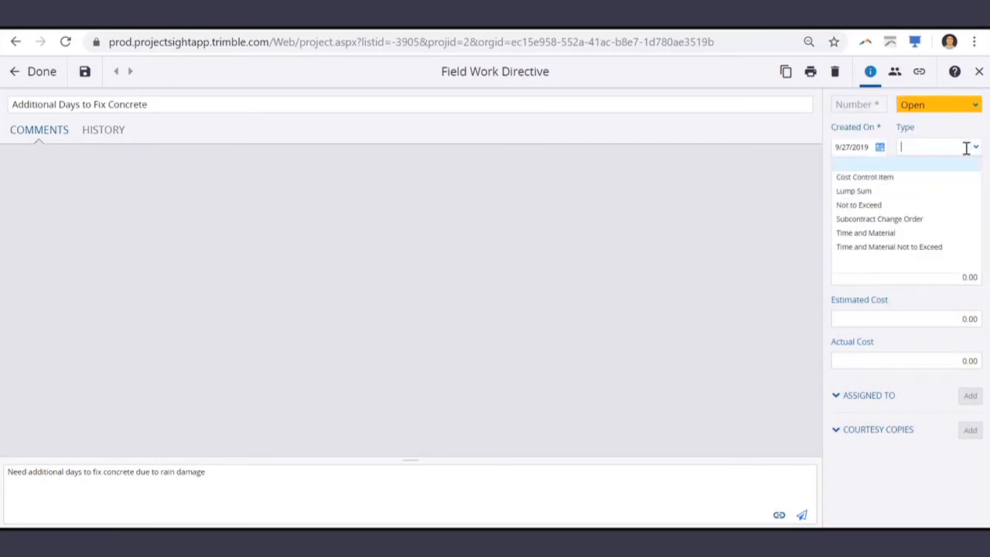
{"action": "left_click", "coordinate": [936, 225]}
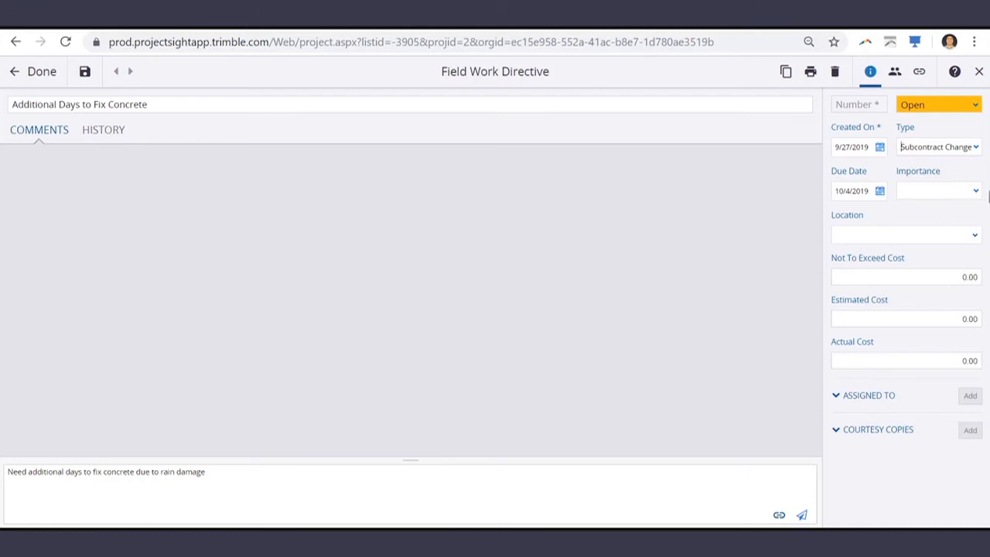
{"action": "left_click", "coordinate": [977, 192]}
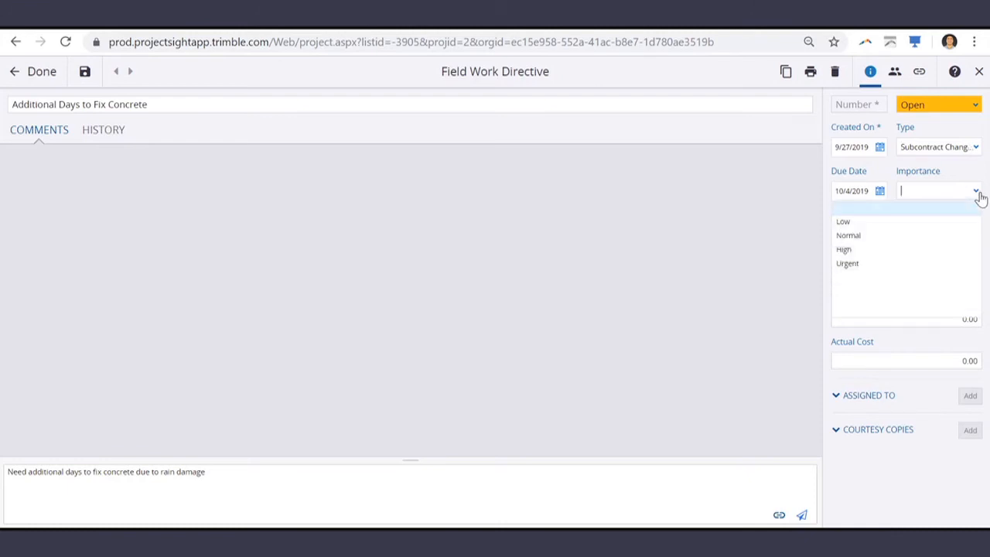
{"action": "left_click", "coordinate": [900, 250]}
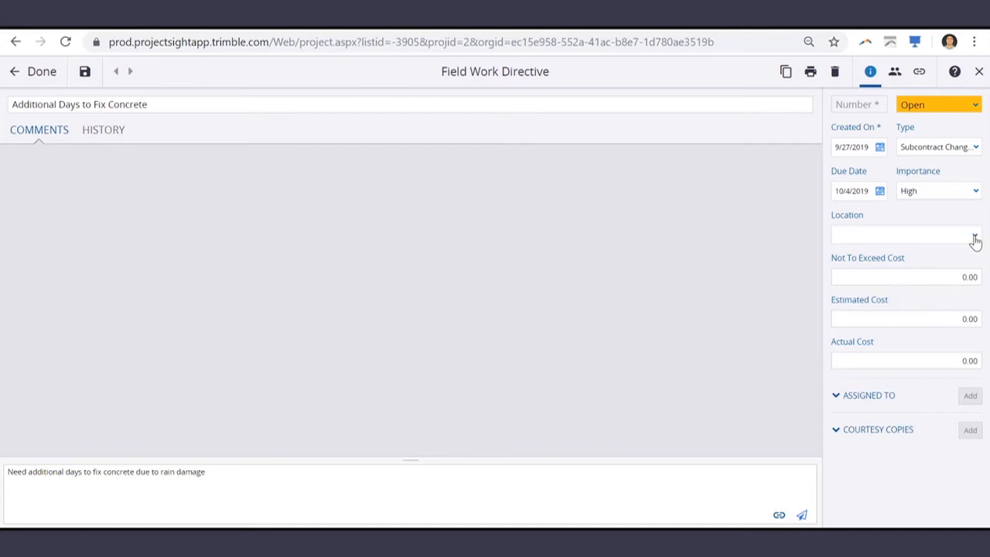
Set the directive's location to Exterior > South Half Site and its estimated cost to 20,000.00.
{"action": "left_click", "coordinate": [975, 240]}
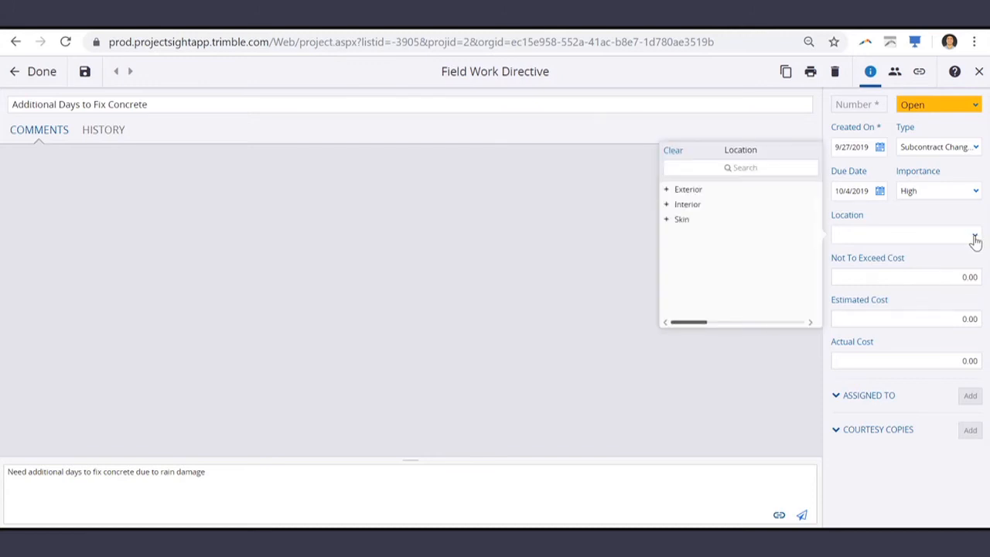
{"action": "left_click", "coordinate": [667, 191]}
{"action": "left_click", "coordinate": [718, 219]}
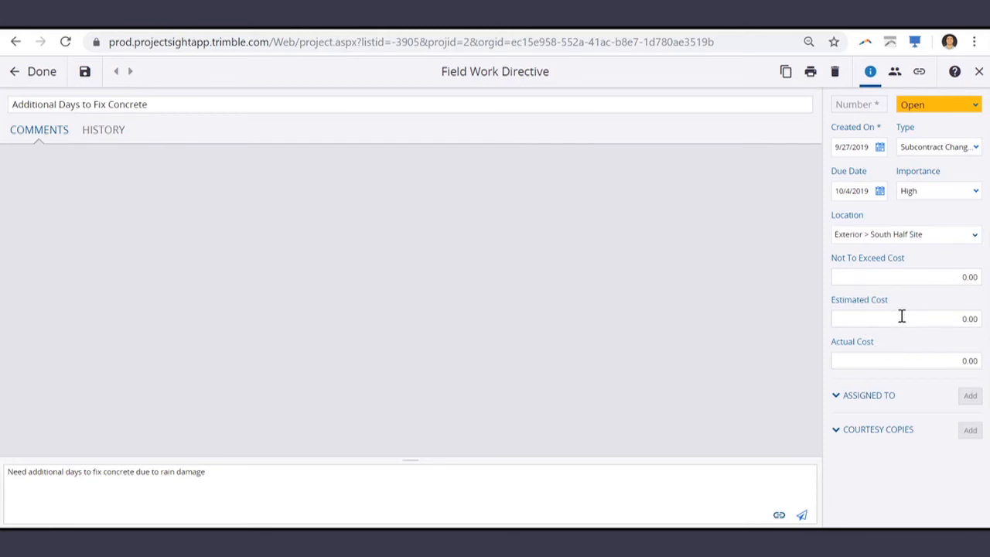
{"action": "left_click", "coordinate": [897, 362]}
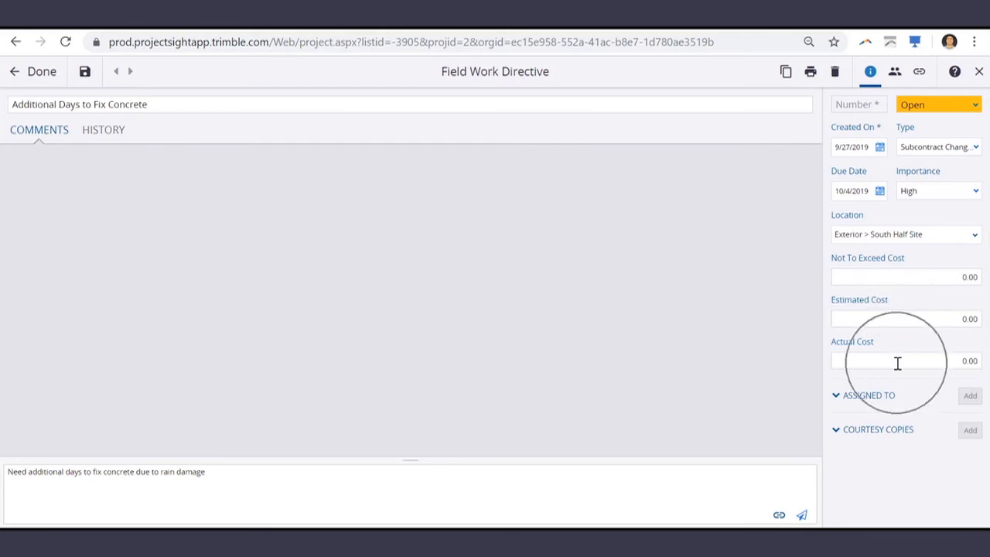
{"action": "left_click_drag", "start_coordinate": [952, 318], "coordinate": [987, 325]}
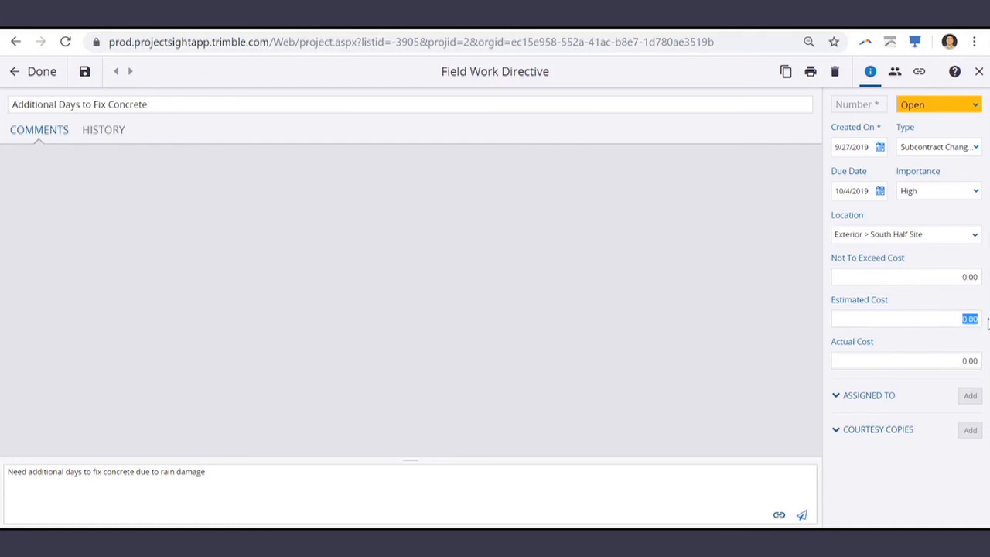
{"action": "type", "text": "200"}
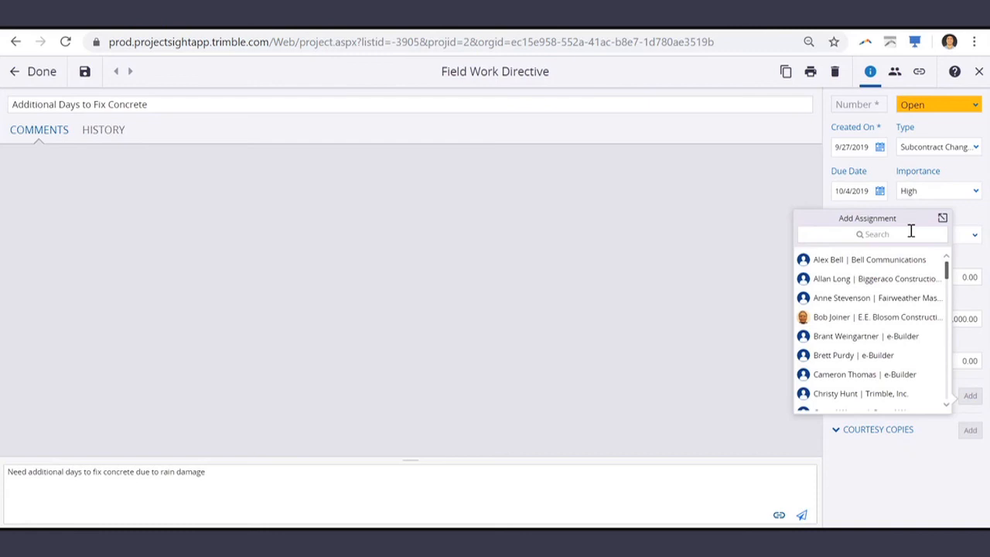
Assign the Field Work Directive to the Irish Concrete contact and finish the record.
{"action": "left_click", "coordinate": [911, 231]}
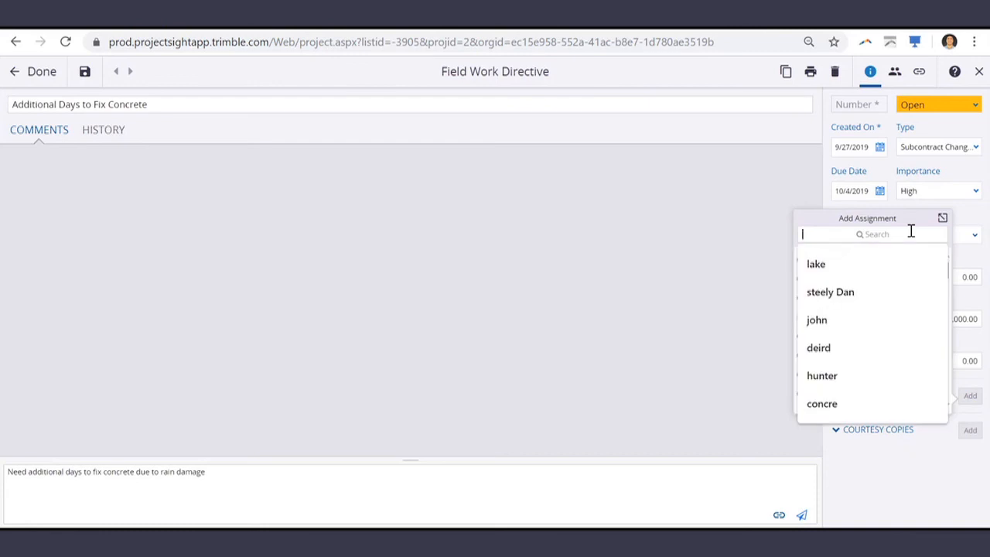
{"action": "type", "text": "concre"}
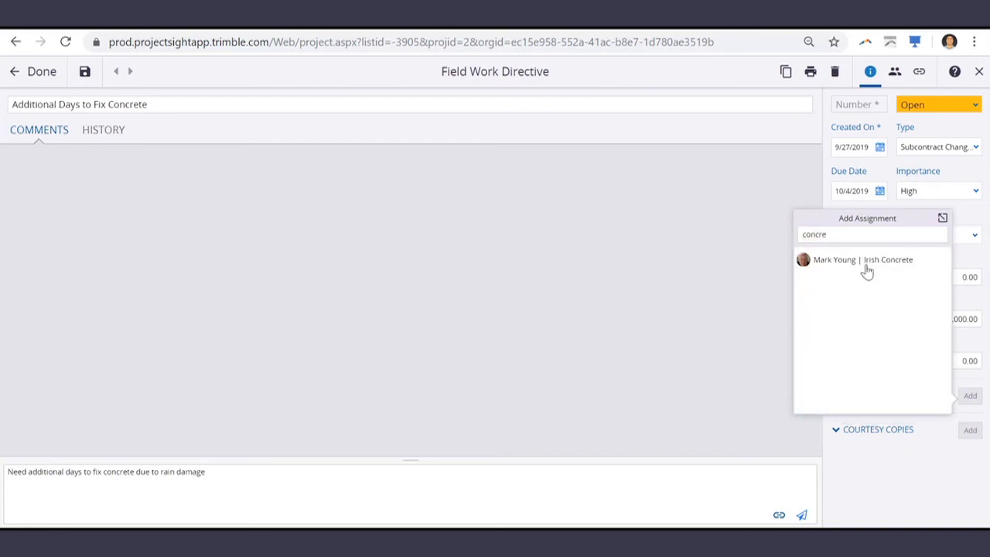
{"action": "left_click", "coordinate": [866, 267]}
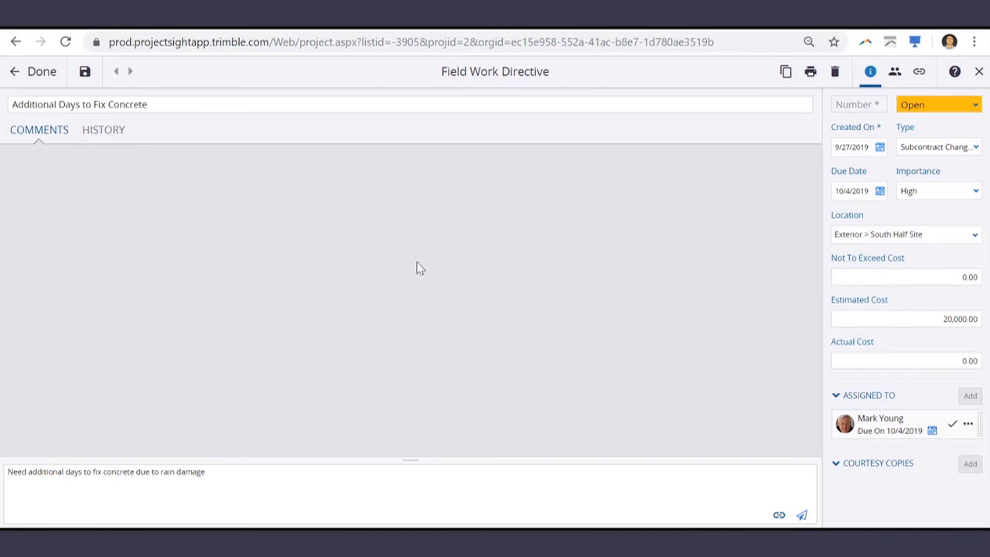
{"action": "left_click", "coordinate": [38, 75]}
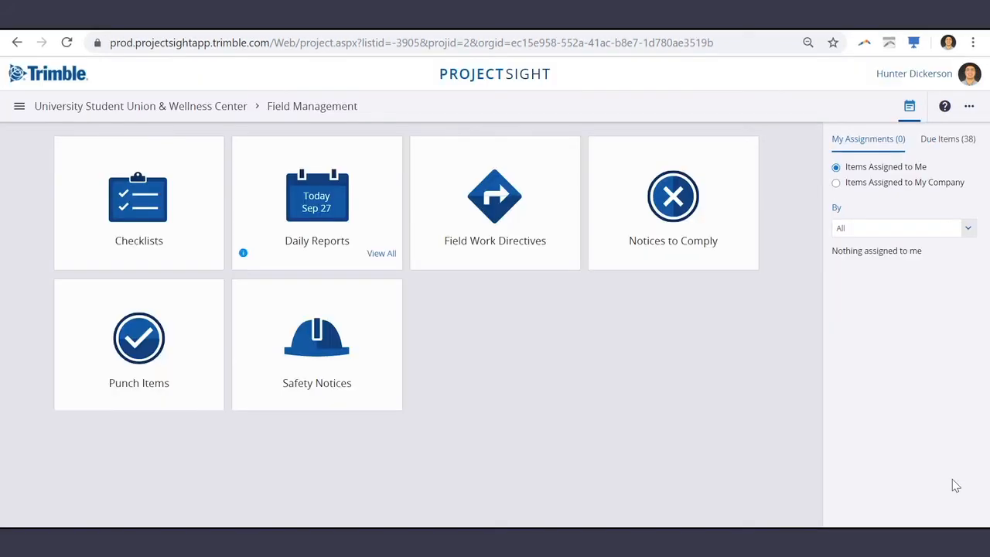